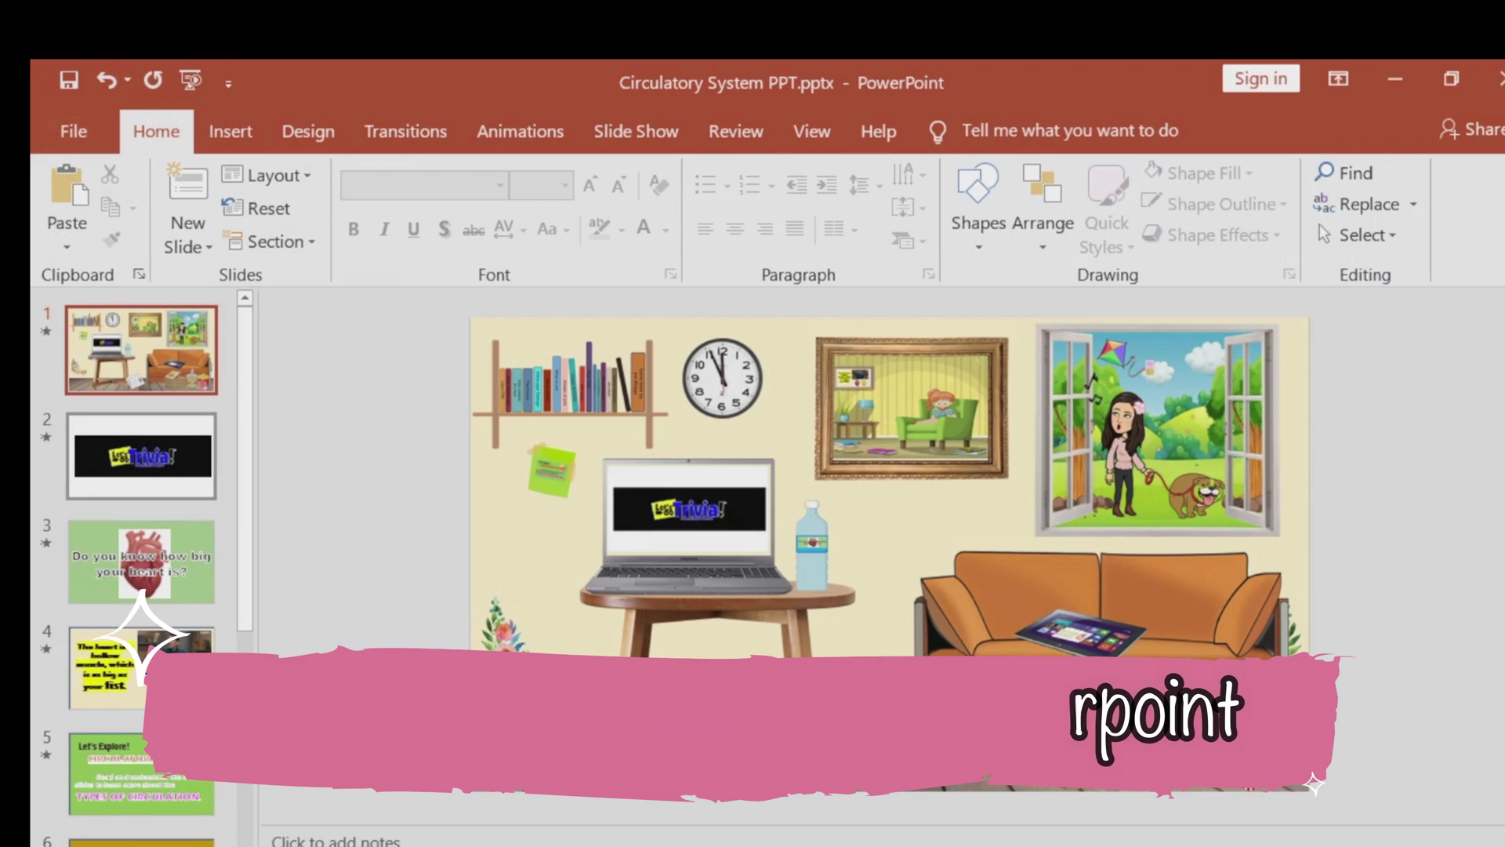
- Look through the slides of the Circulatory System presentation from the opening room scene to the closing thank-you slide
left_click(141, 456)
left_click(142, 562)
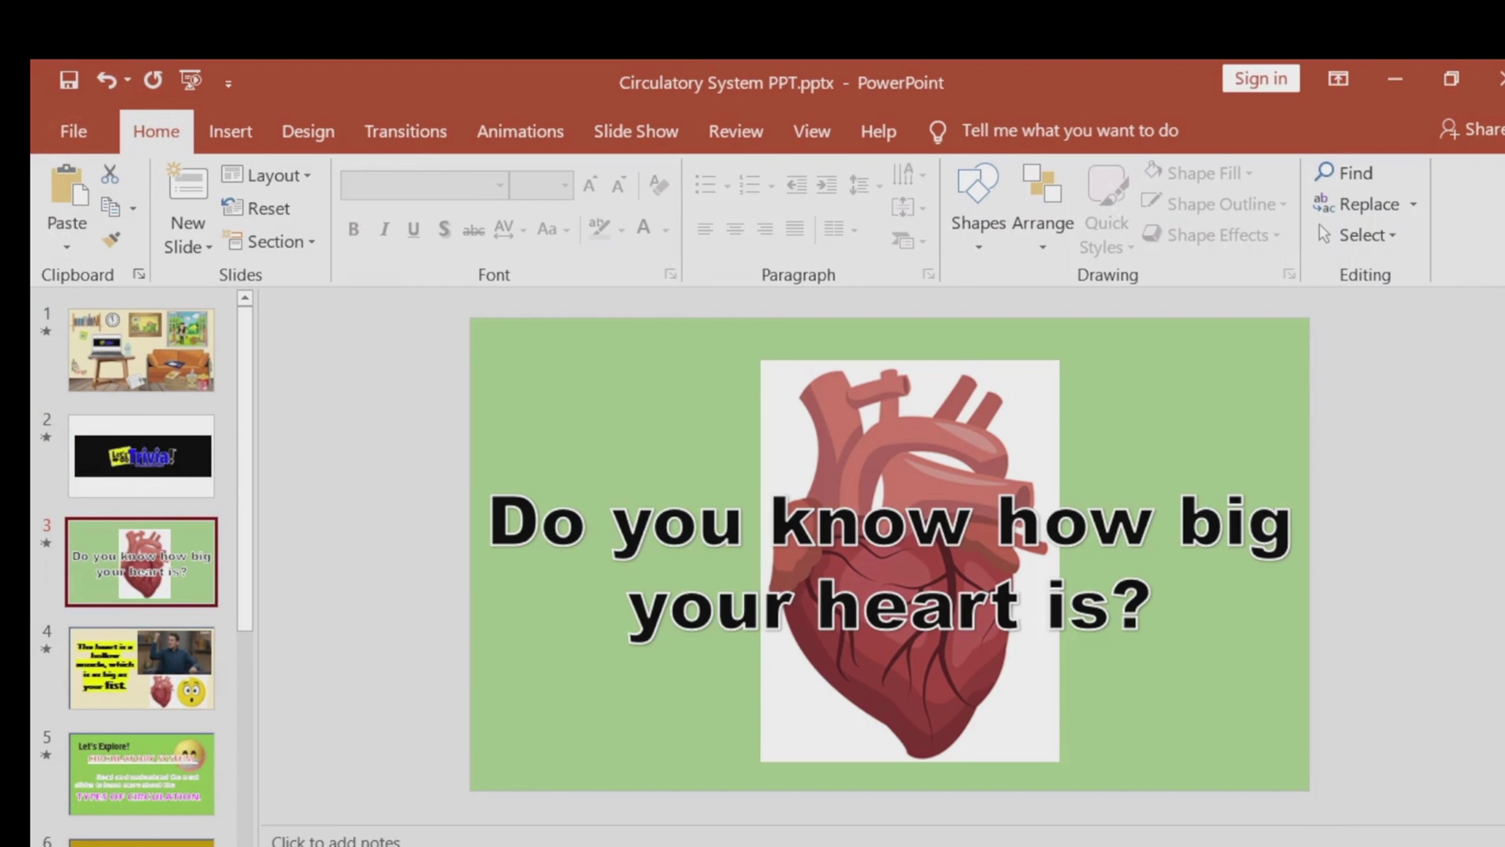
left_click_drag(245, 501, 244, 602)
scroll(141, 486, "down", 1)
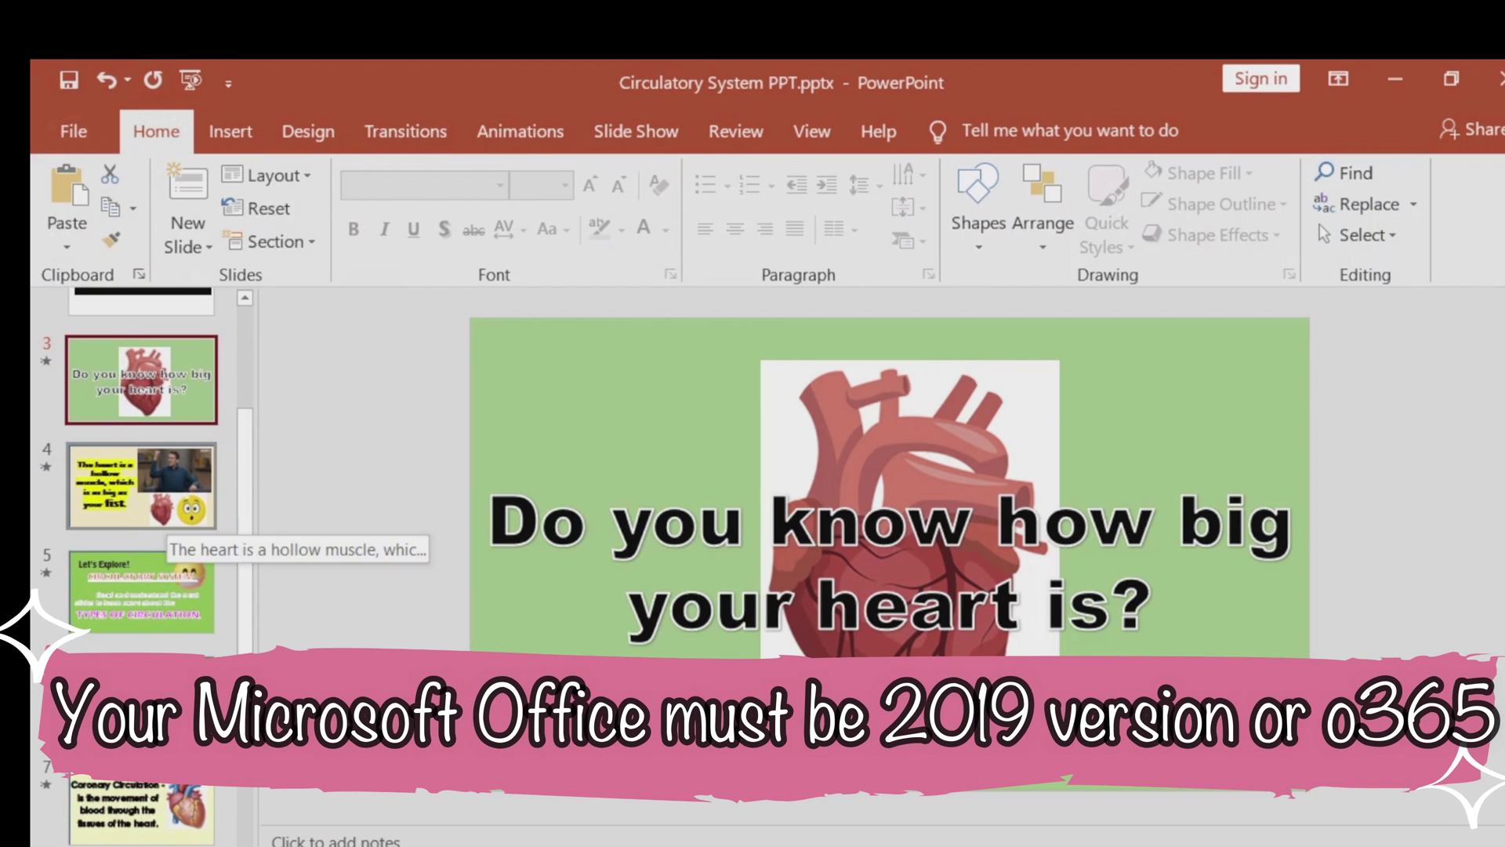
left_click(157, 497)
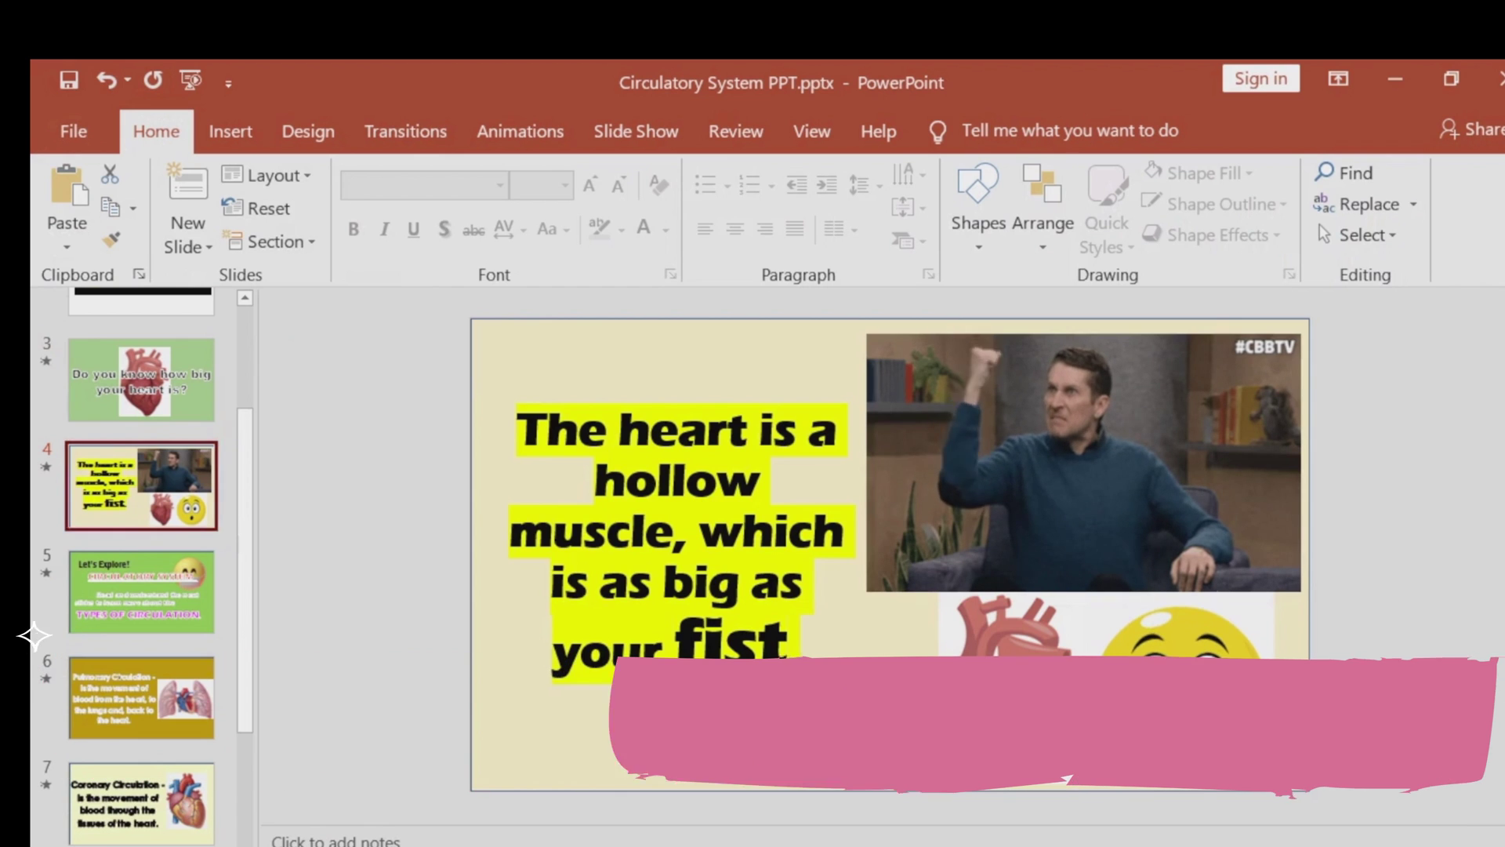
left_click(149, 593)
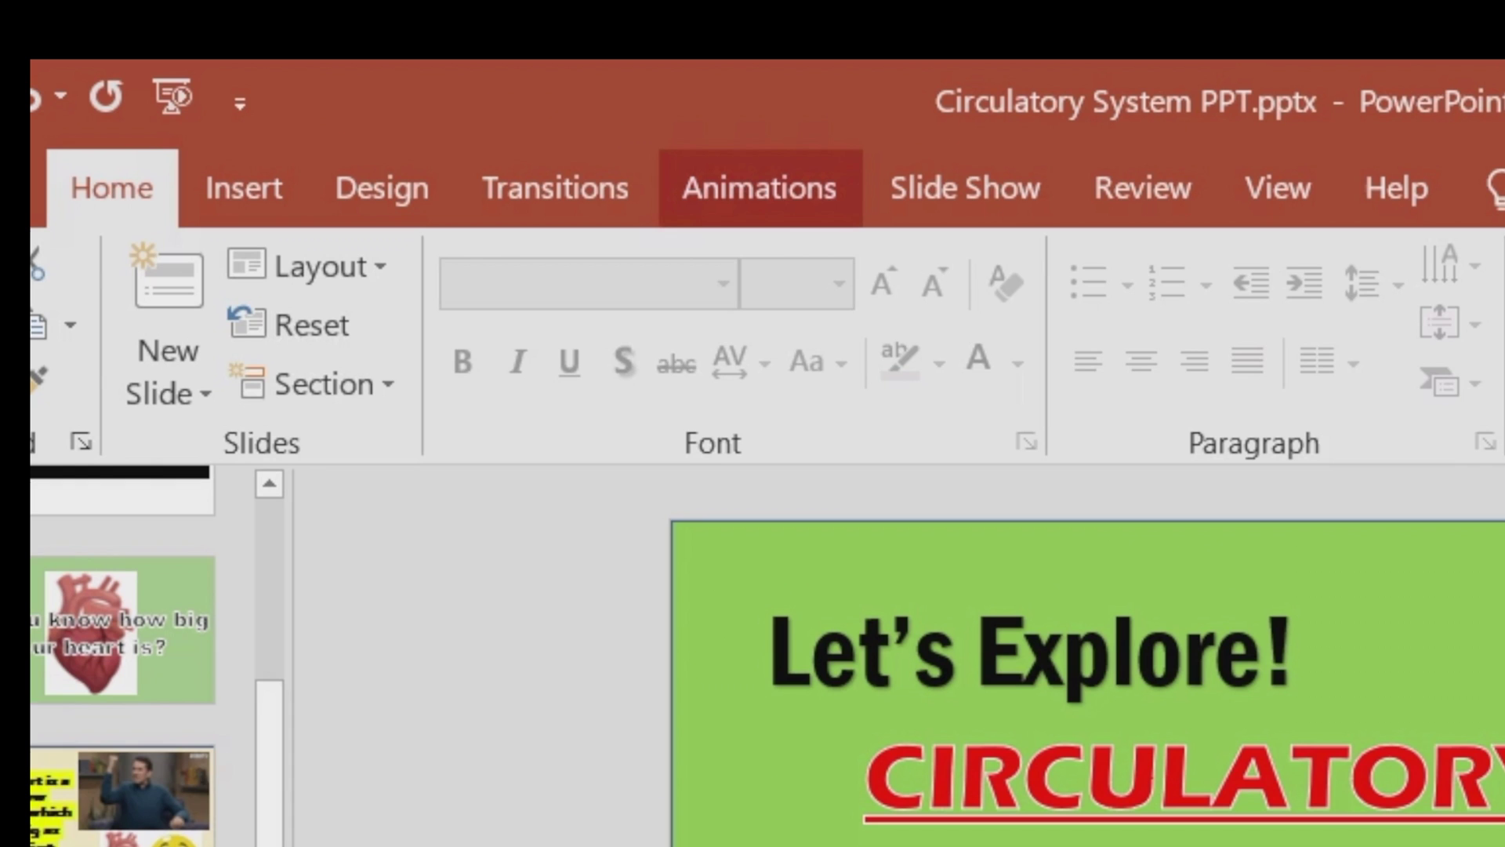
left_click(759, 188)
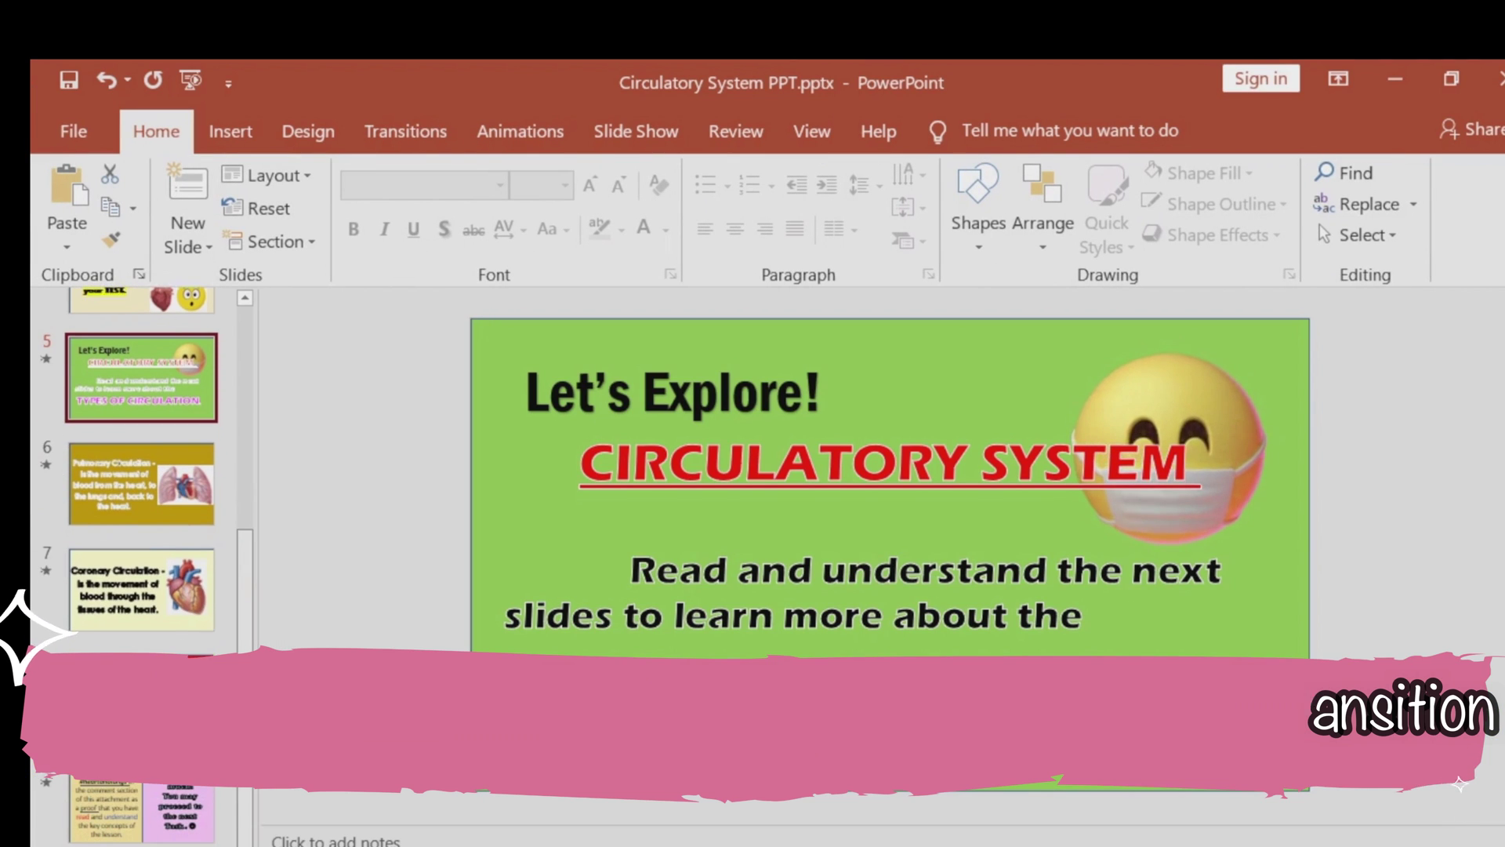
left_click(141, 596)
key("Down")
key("Down")
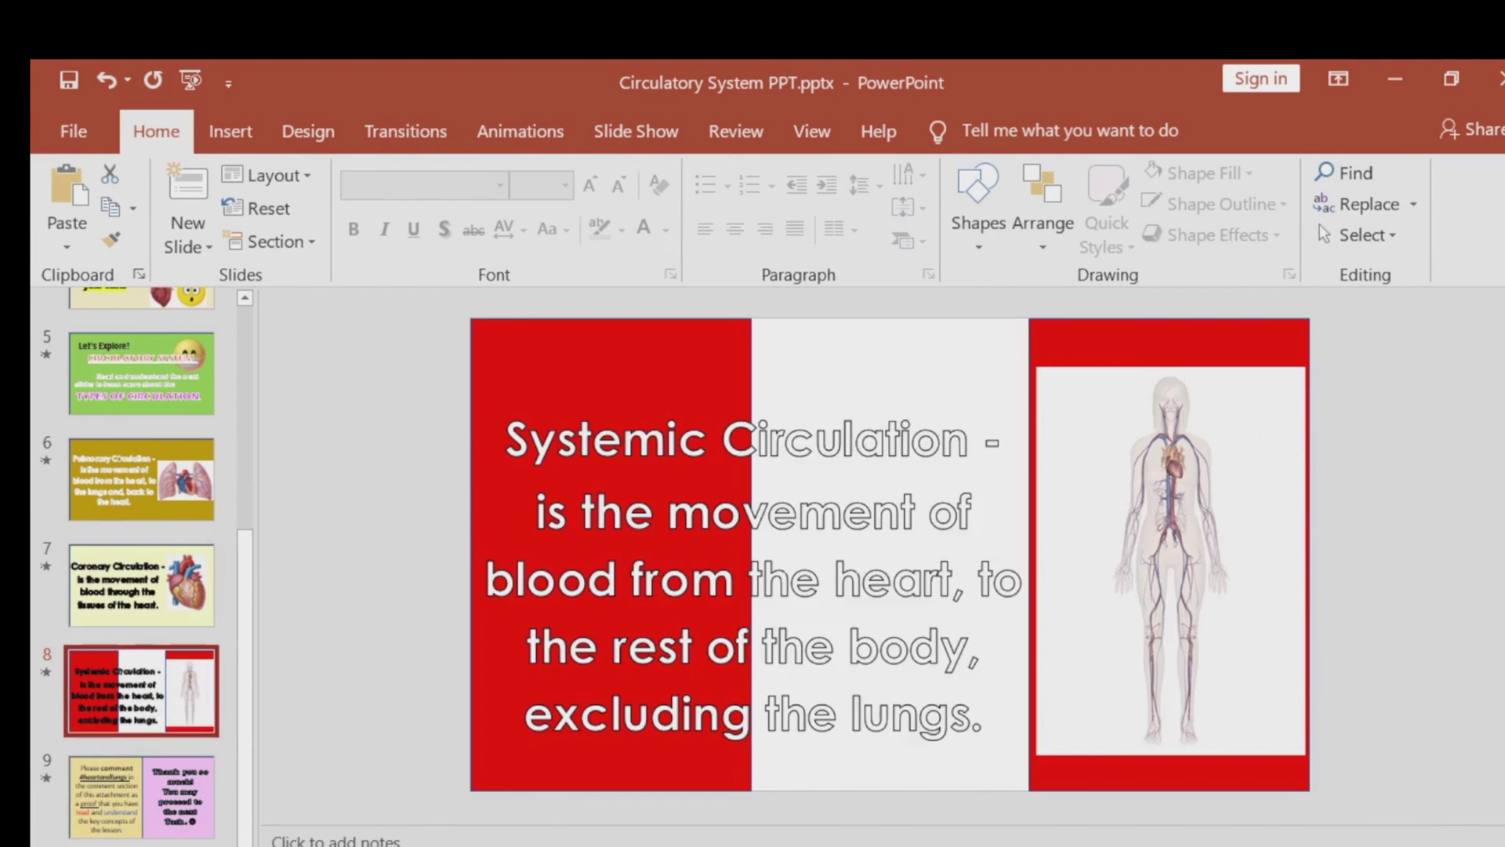
scroll(141, 564, "up", 5)
scroll(141, 565, "up", 1)
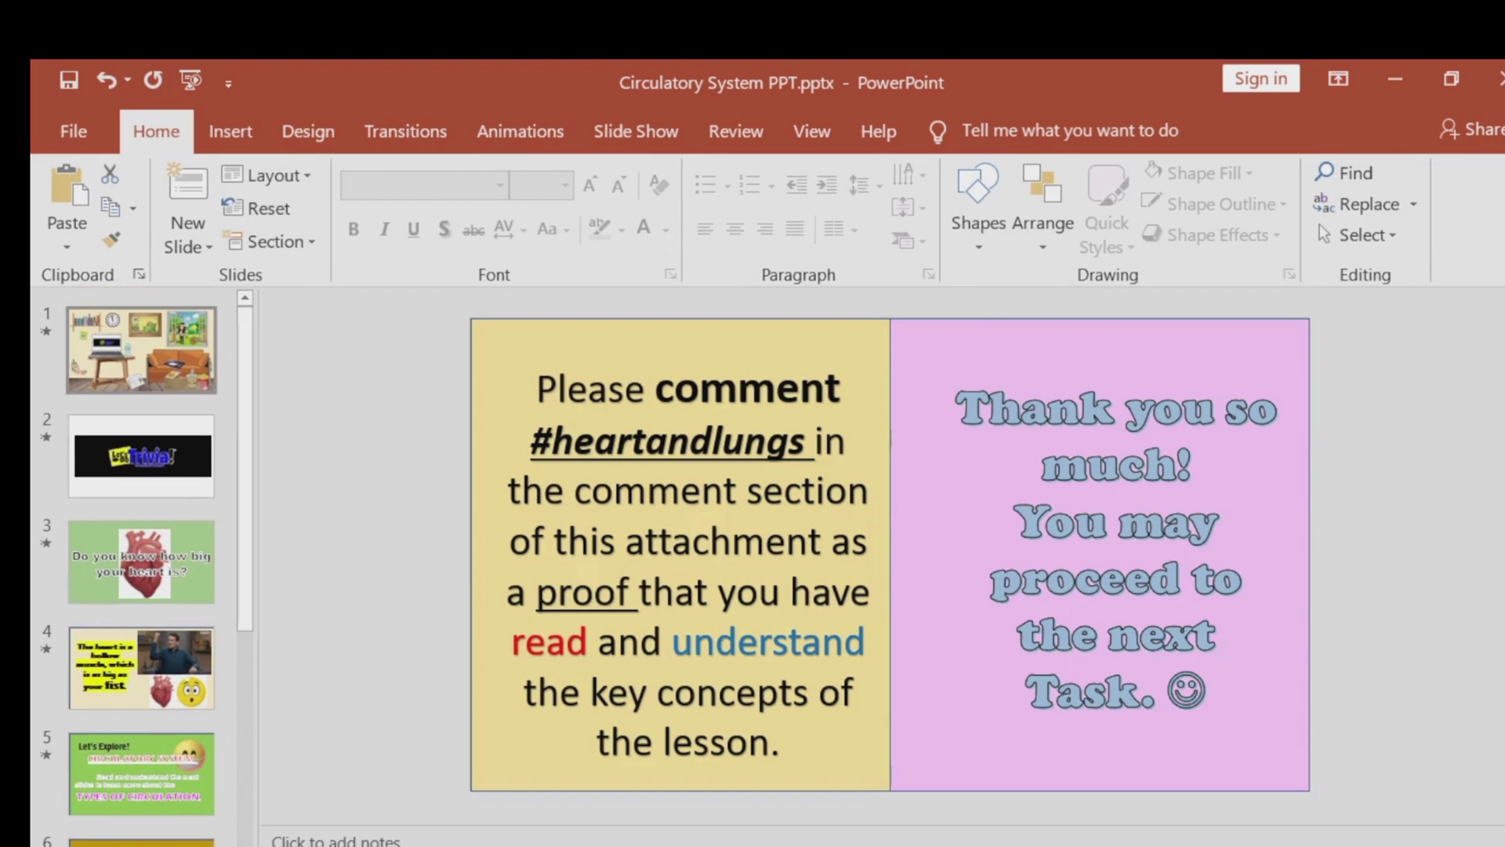
- Begin inserting a screen recording on slide 1
left_click(141, 349)
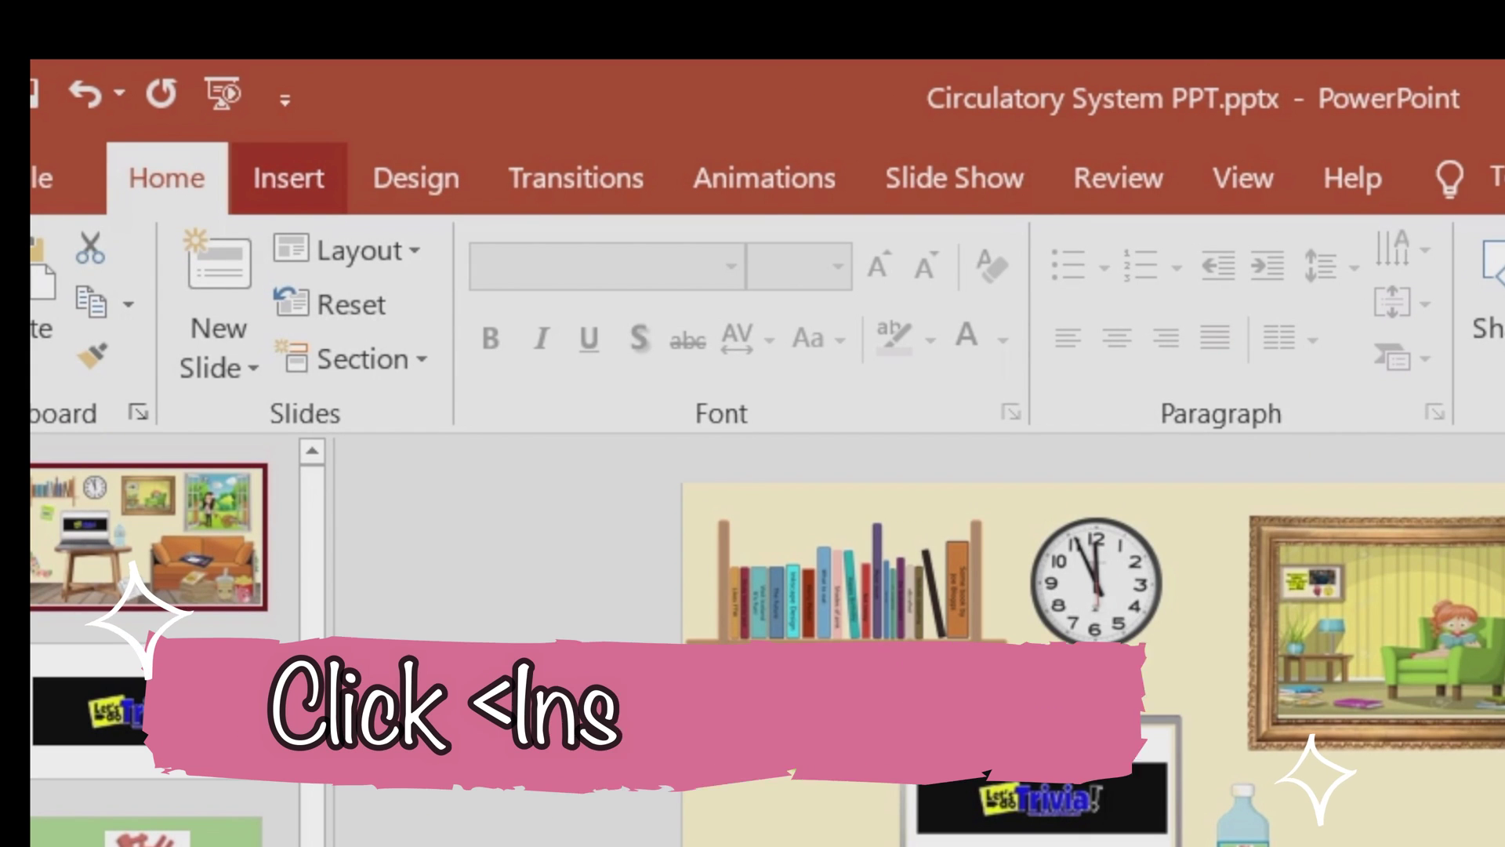
left_click(288, 178)
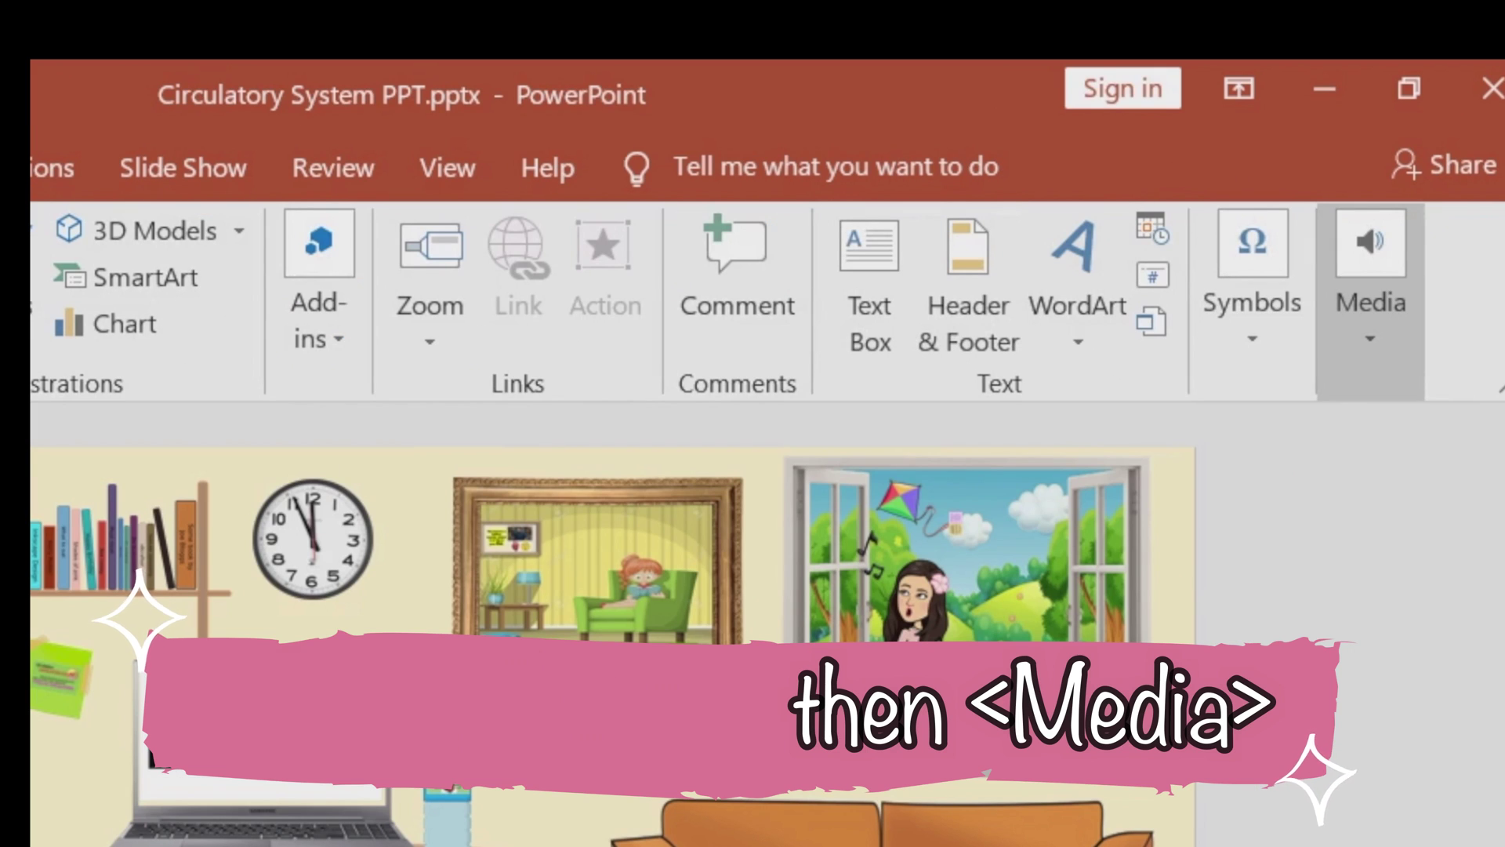
left_click(1370, 267)
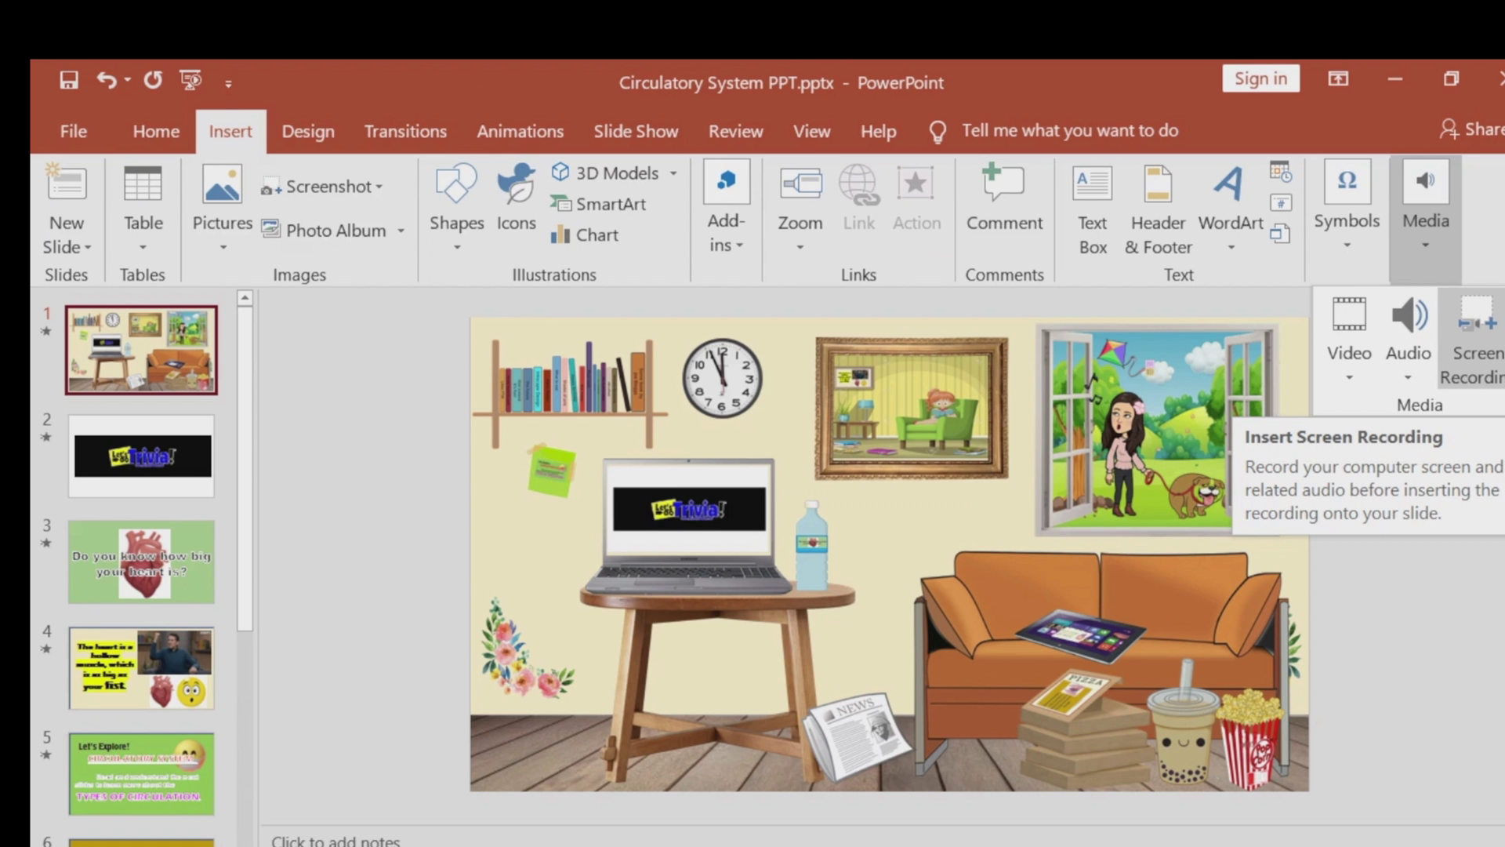
left_click(1446, 478)
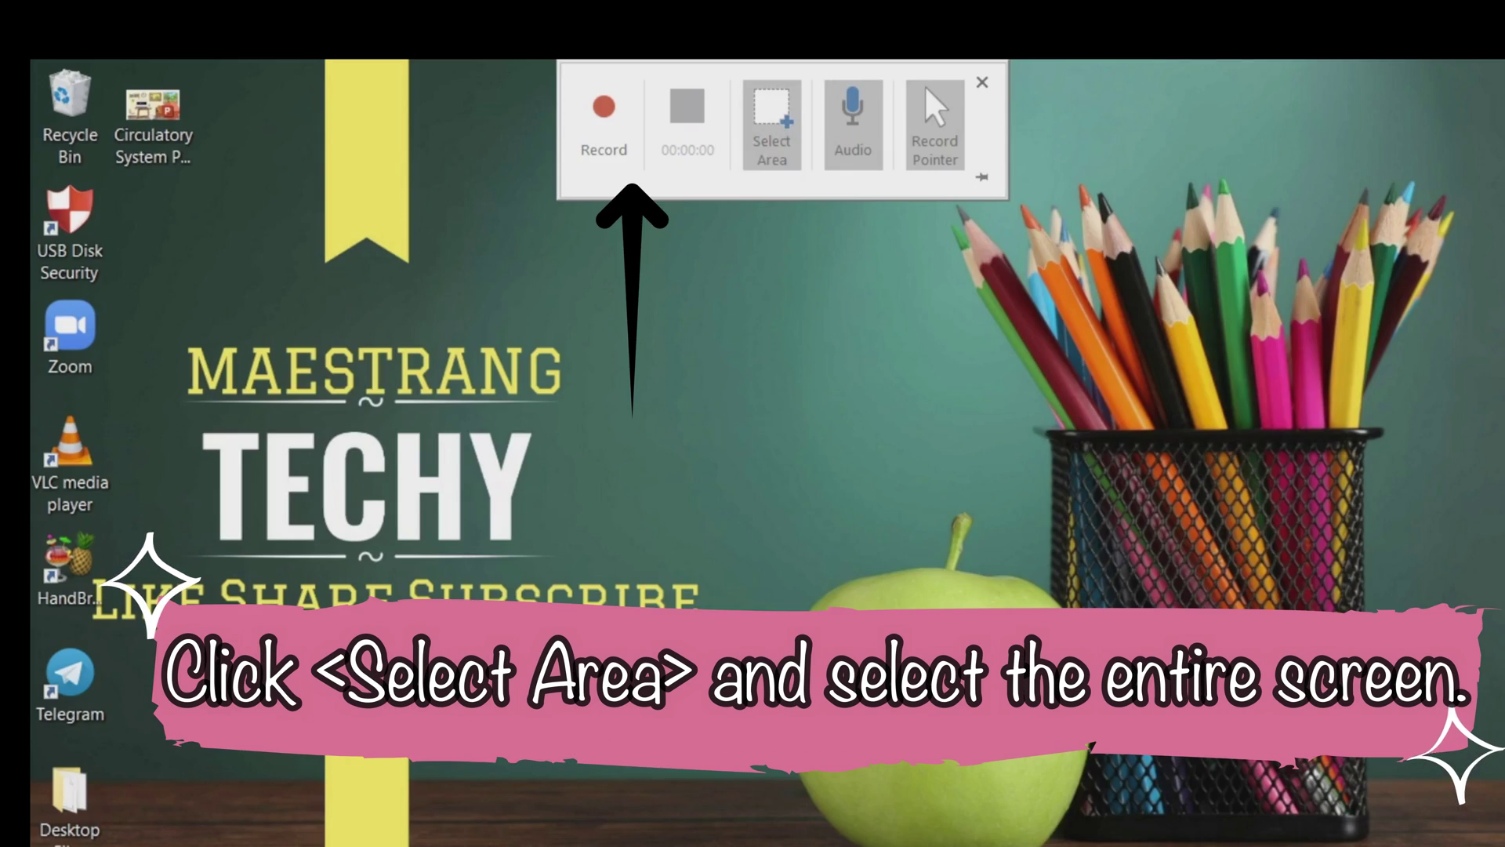
- Select the entire screen as the recording area and start recording the slide show
left_click(663, 184)
left_click_drag(30, 60, 1504, 846)
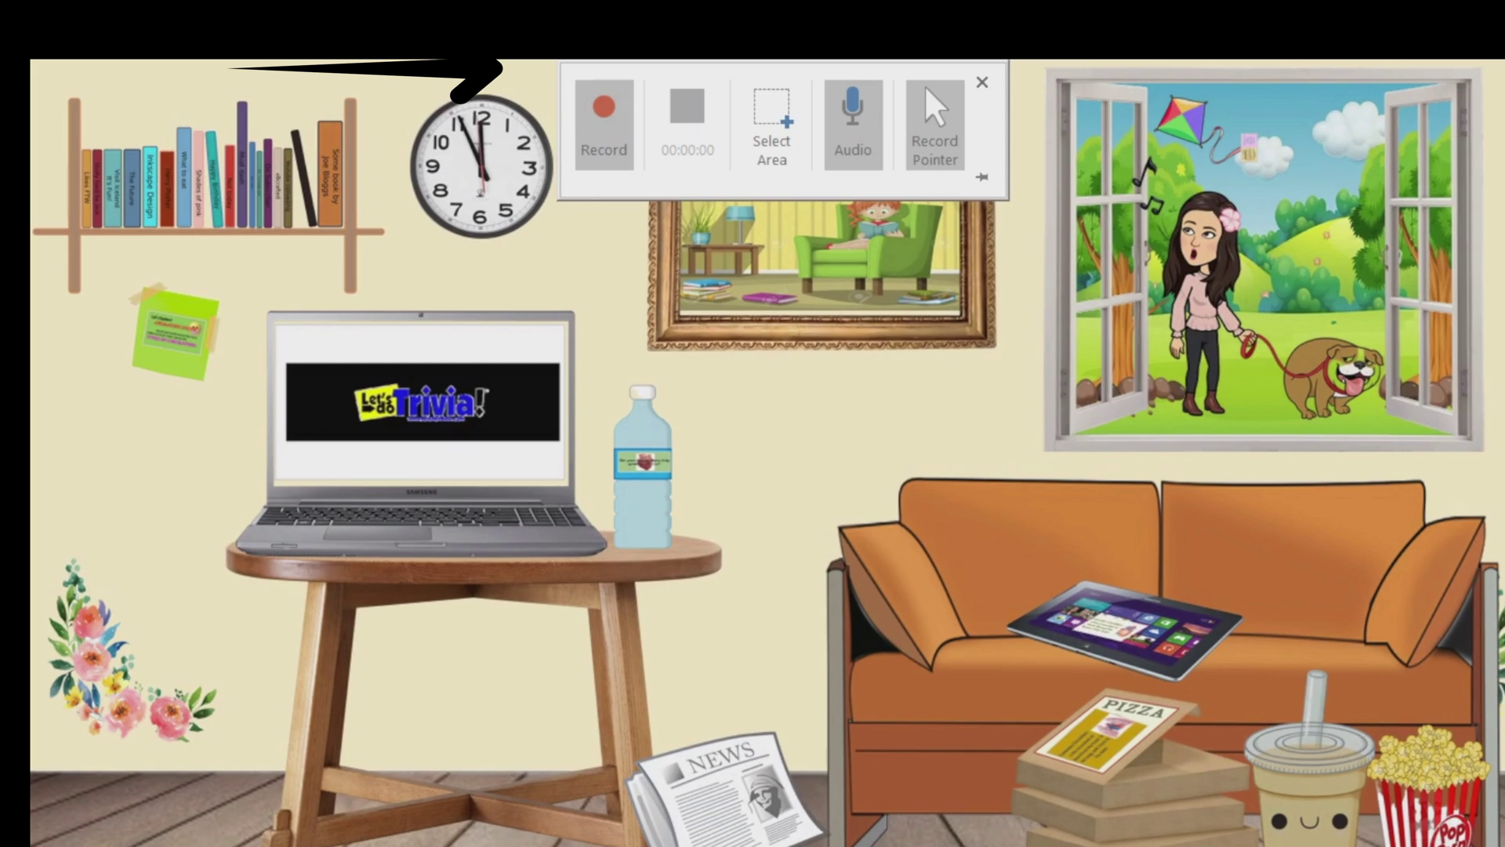
left_click(603, 125)
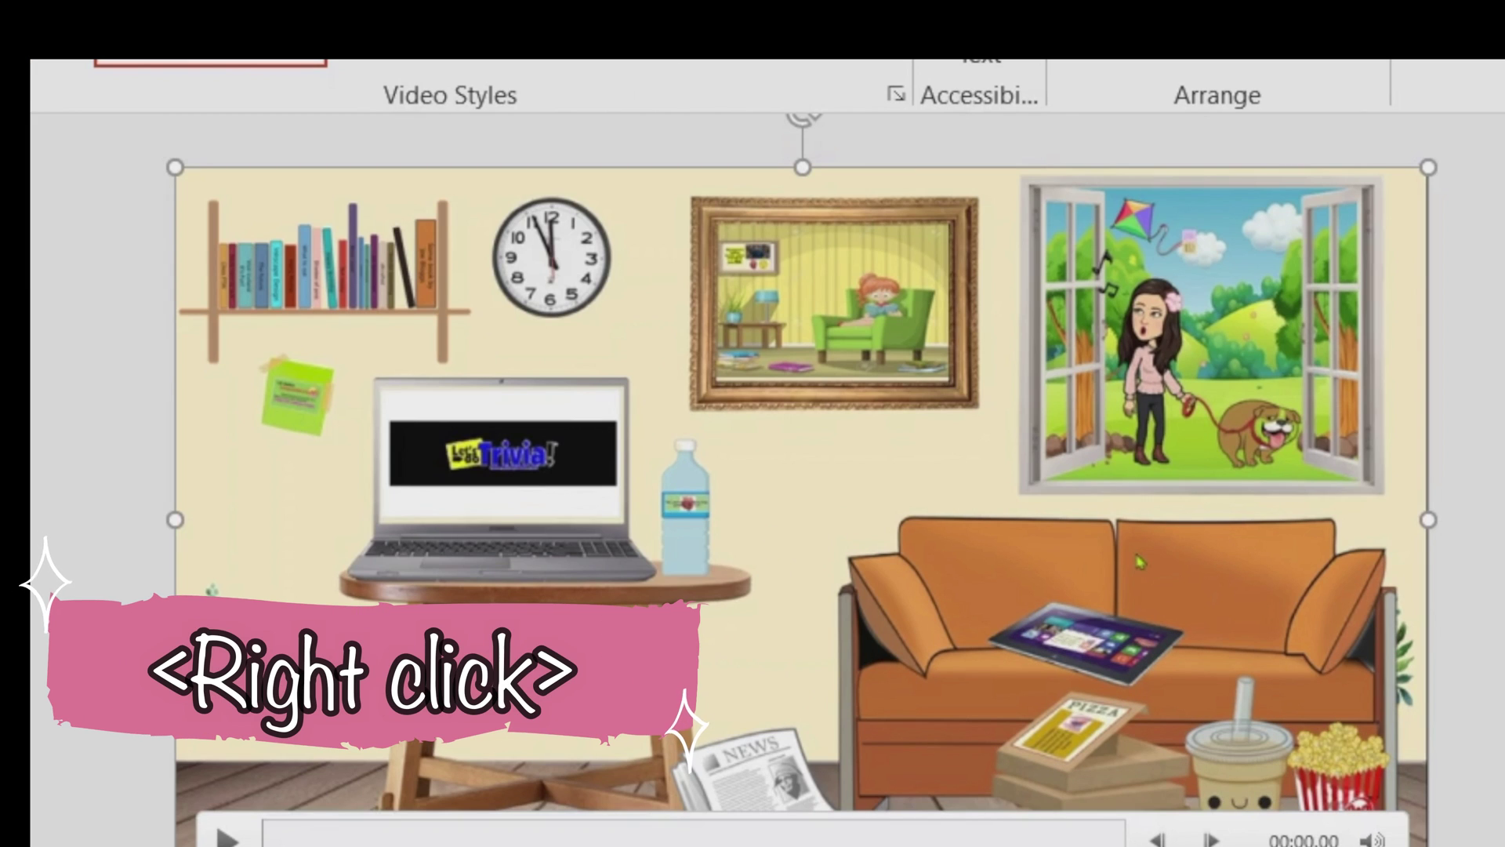
- Apply the Moderate Frame, Black video style to the inserted screen recording
right_click(1139, 559)
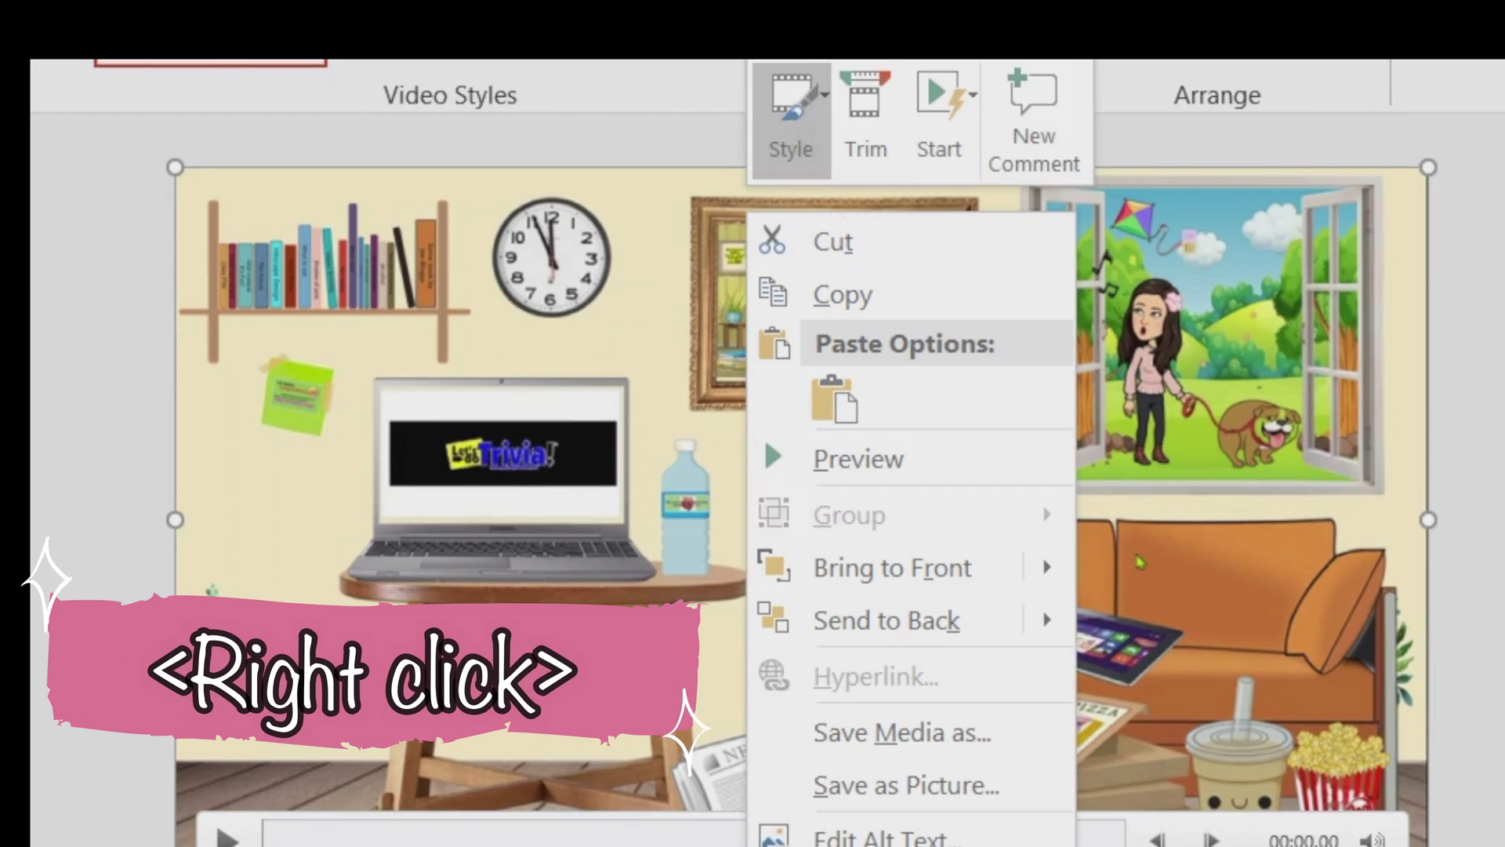
left_click(790, 117)
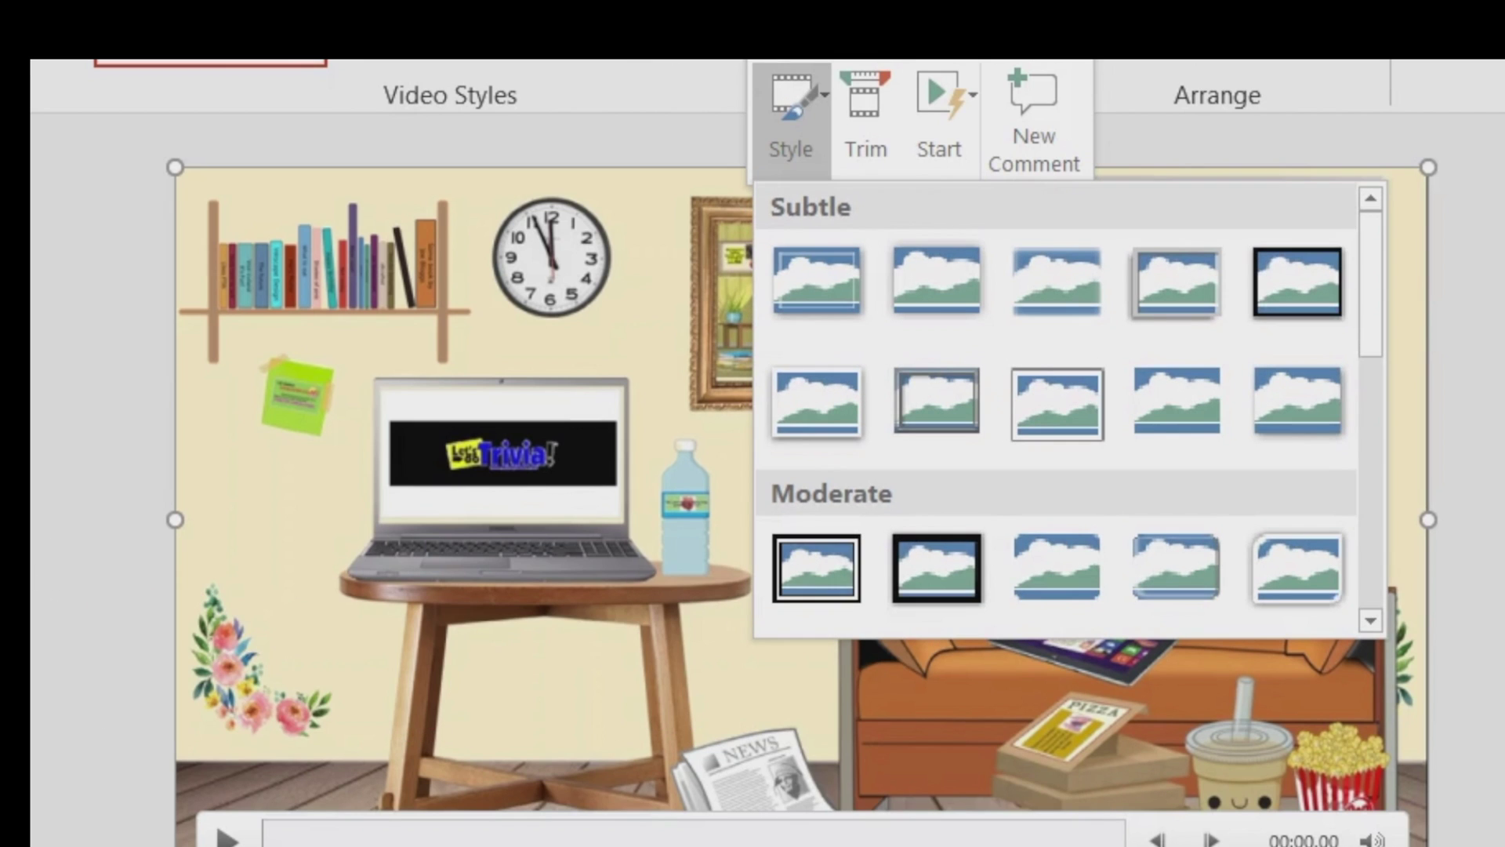
left_click(1297, 282)
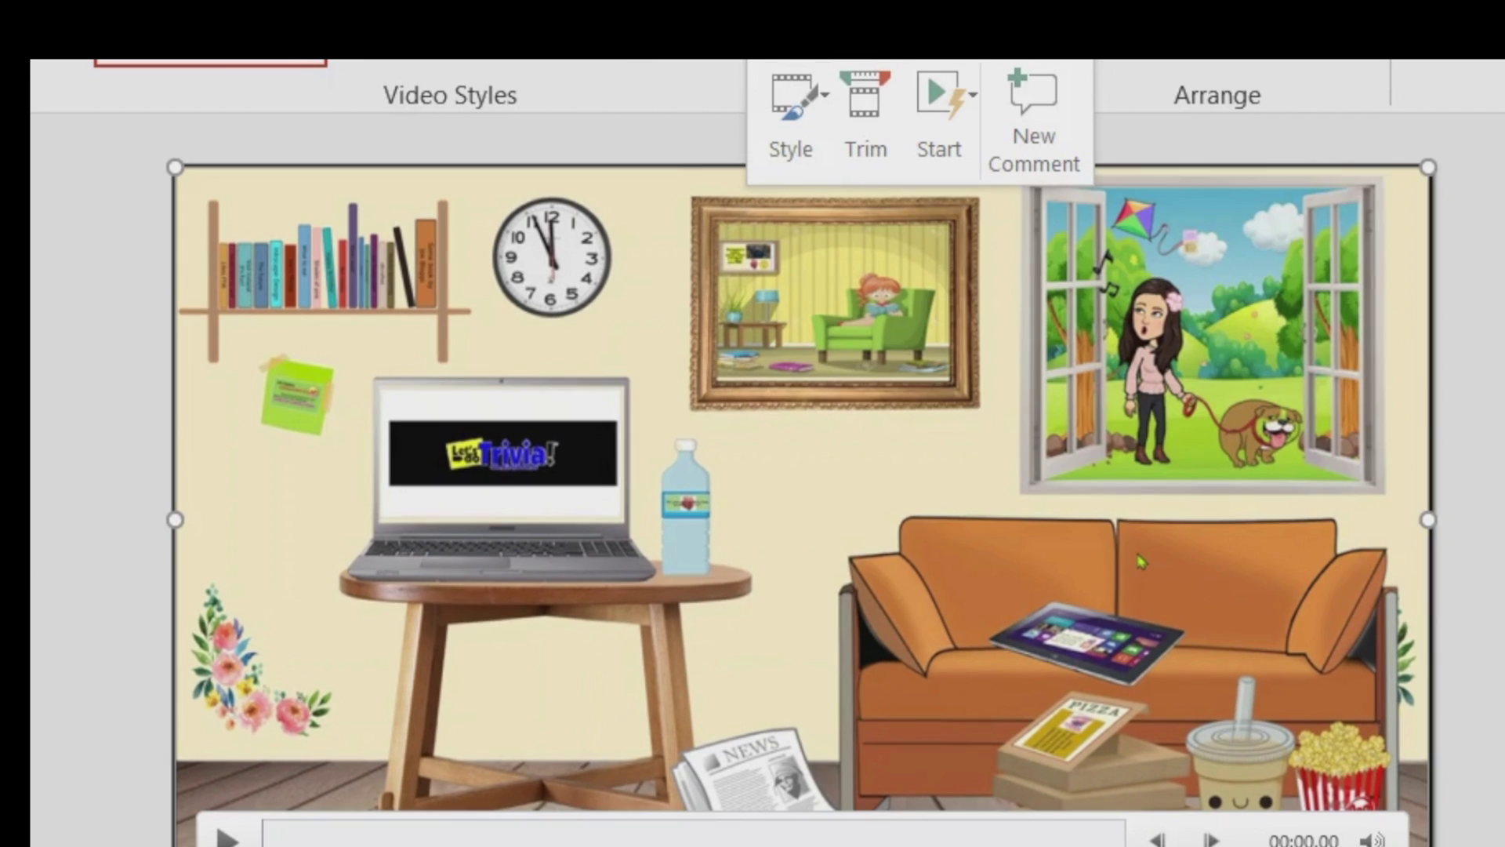
left_click(790, 118)
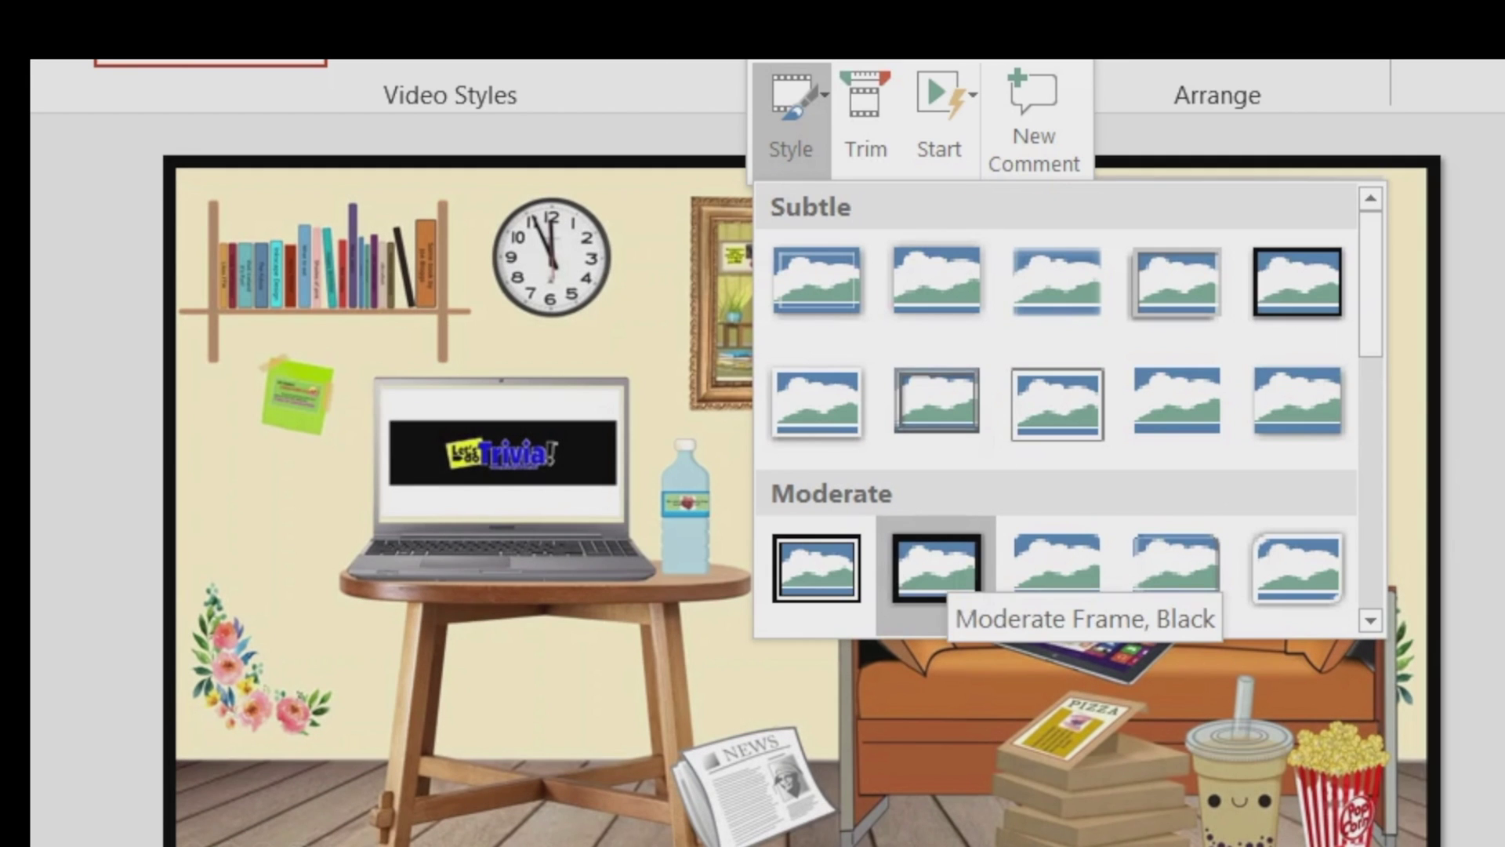
left_click(941, 568)
- Trim the screen recording to start at 00:02.151 and end at 01:39.114
left_click(790, 118)
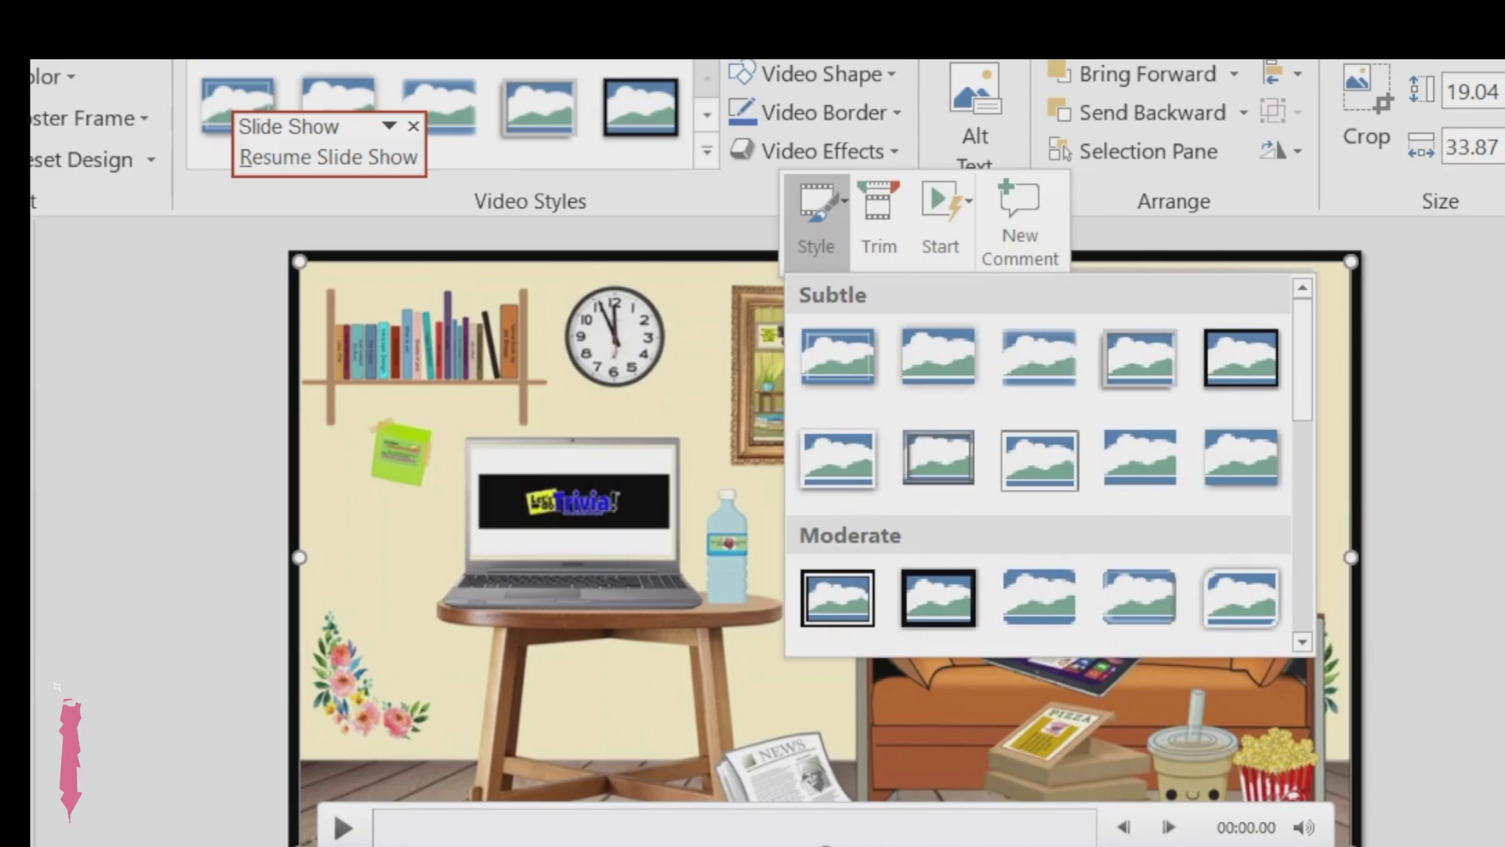
left_click(879, 215)
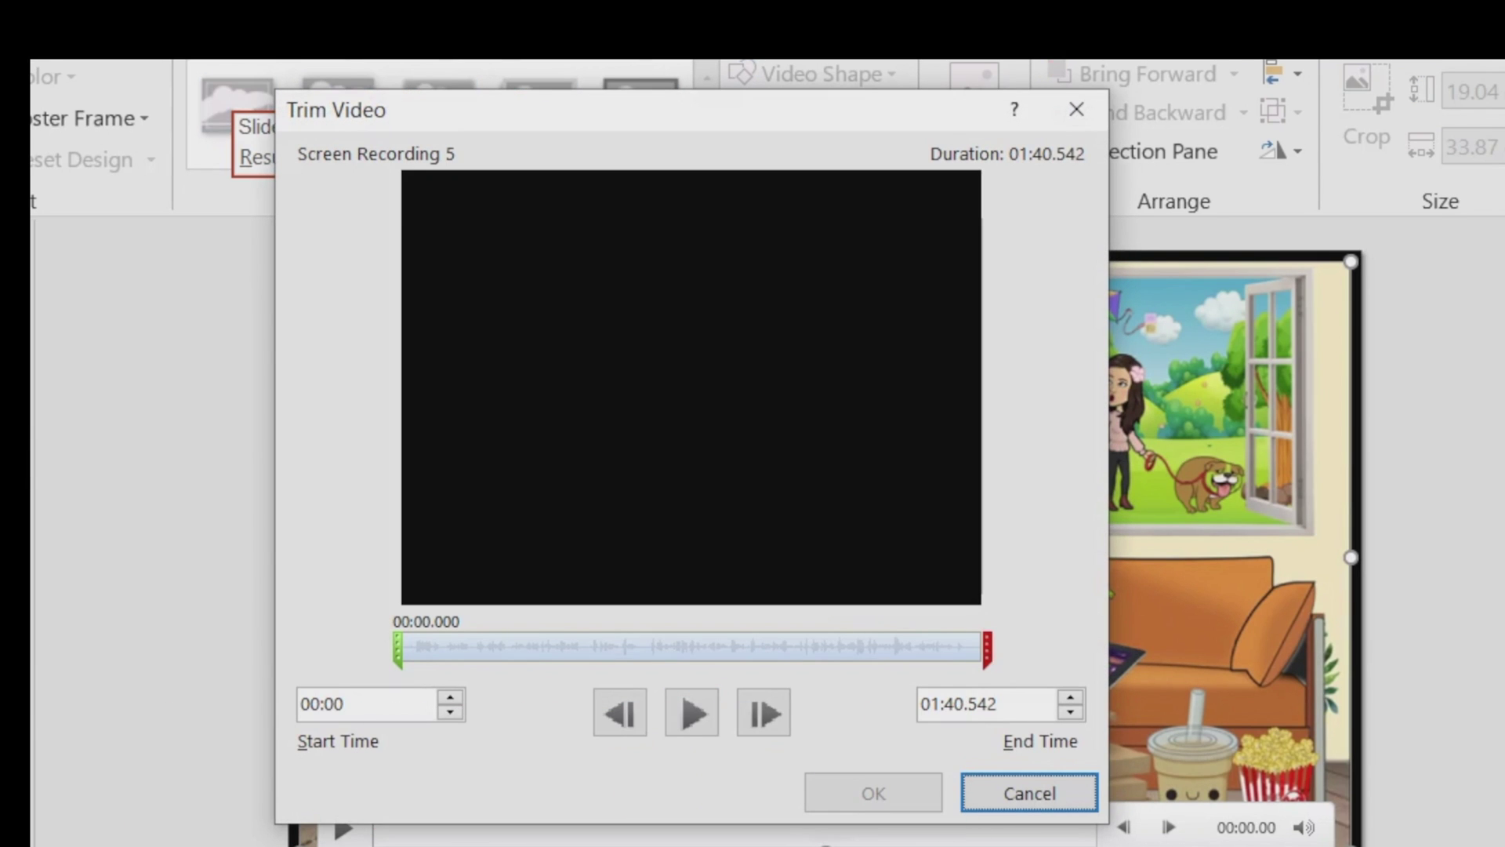
left_click_drag(397, 650, 403, 650)
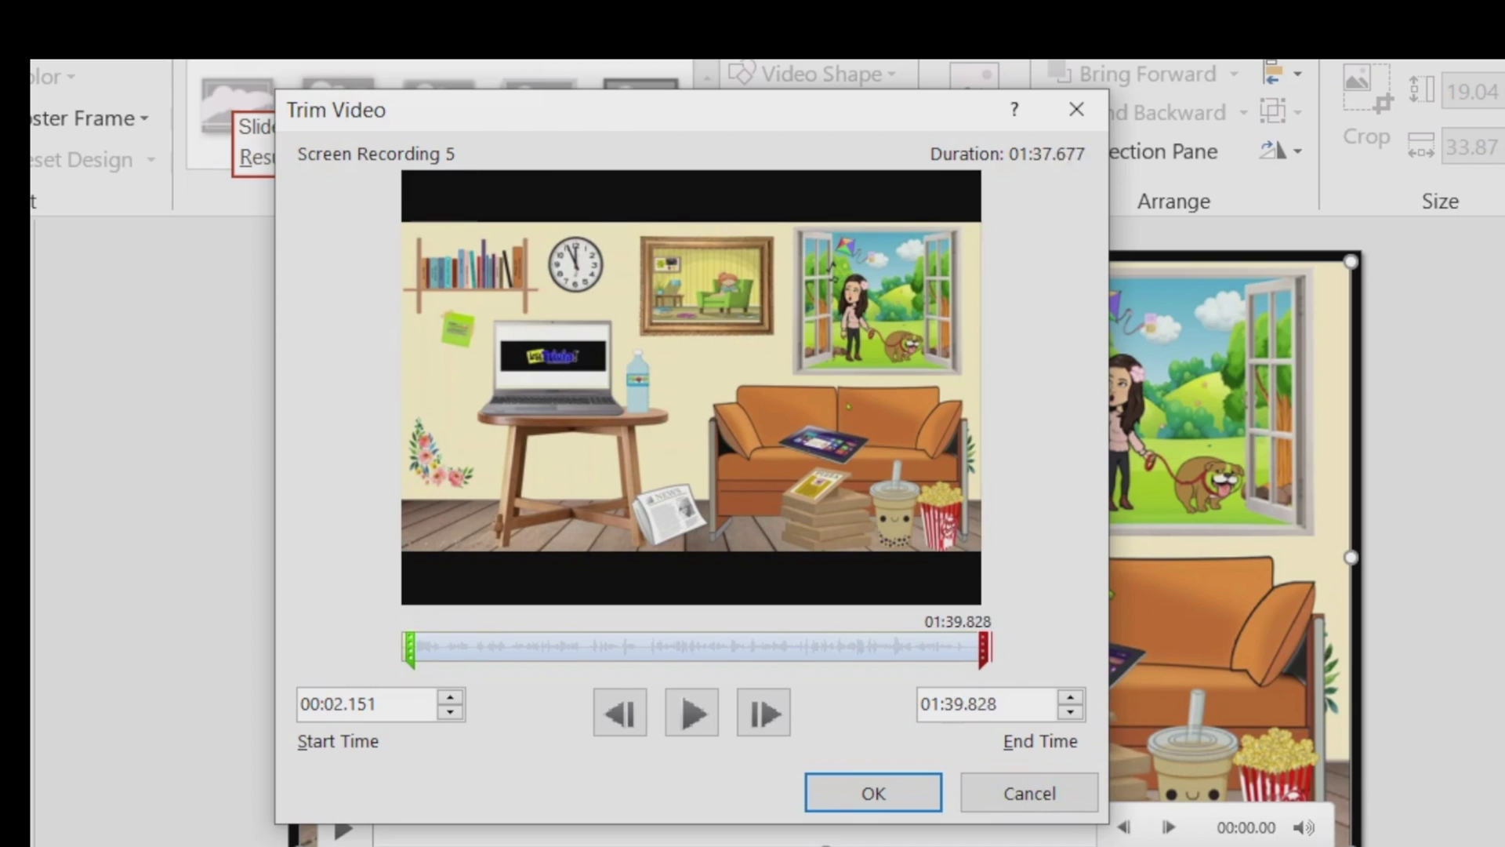
left_click_drag(984, 648, 979, 648)
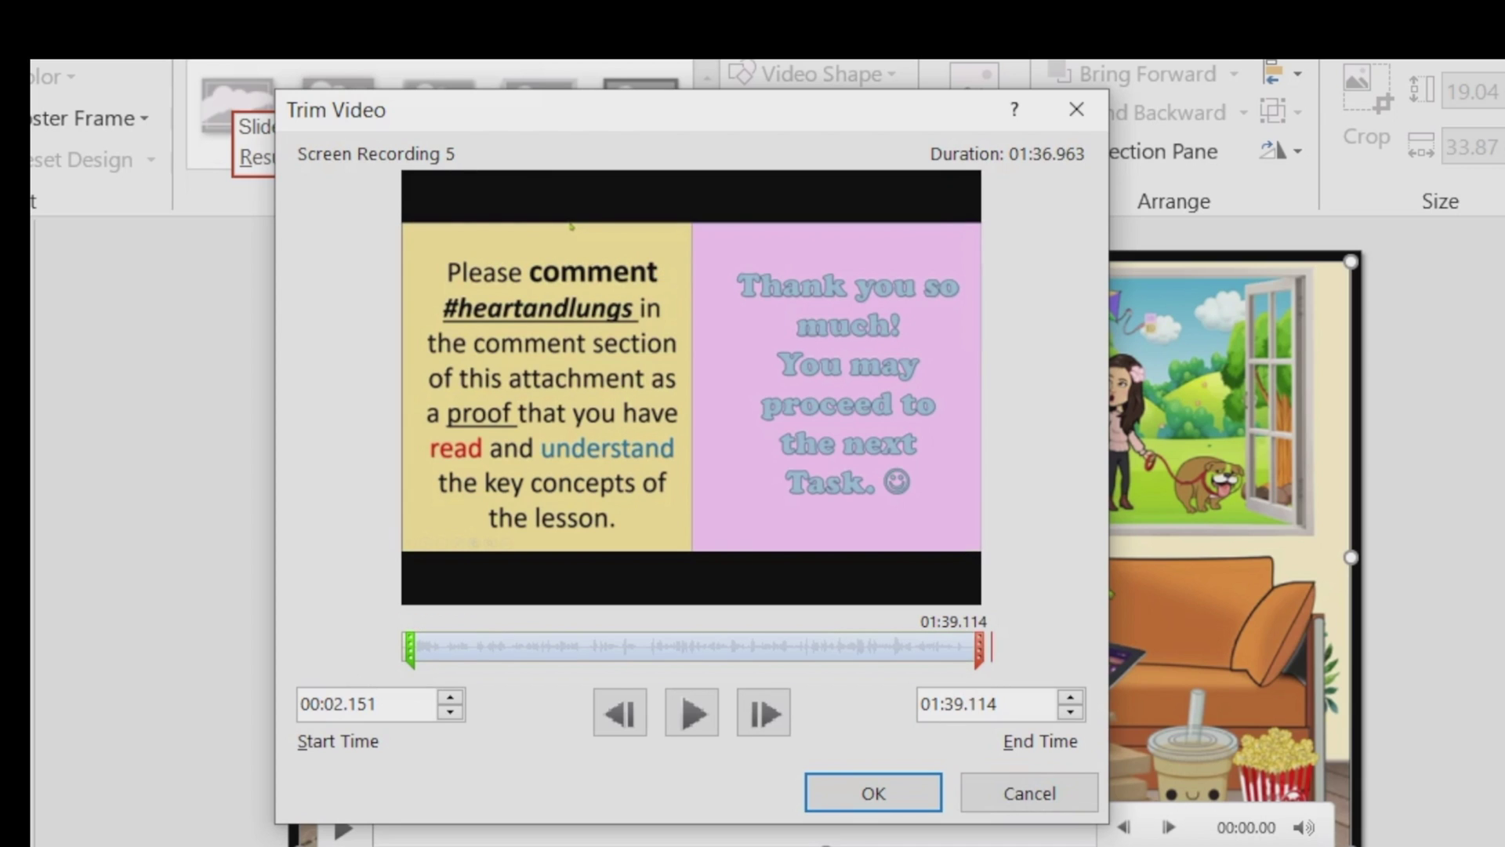
left_click(873, 792)
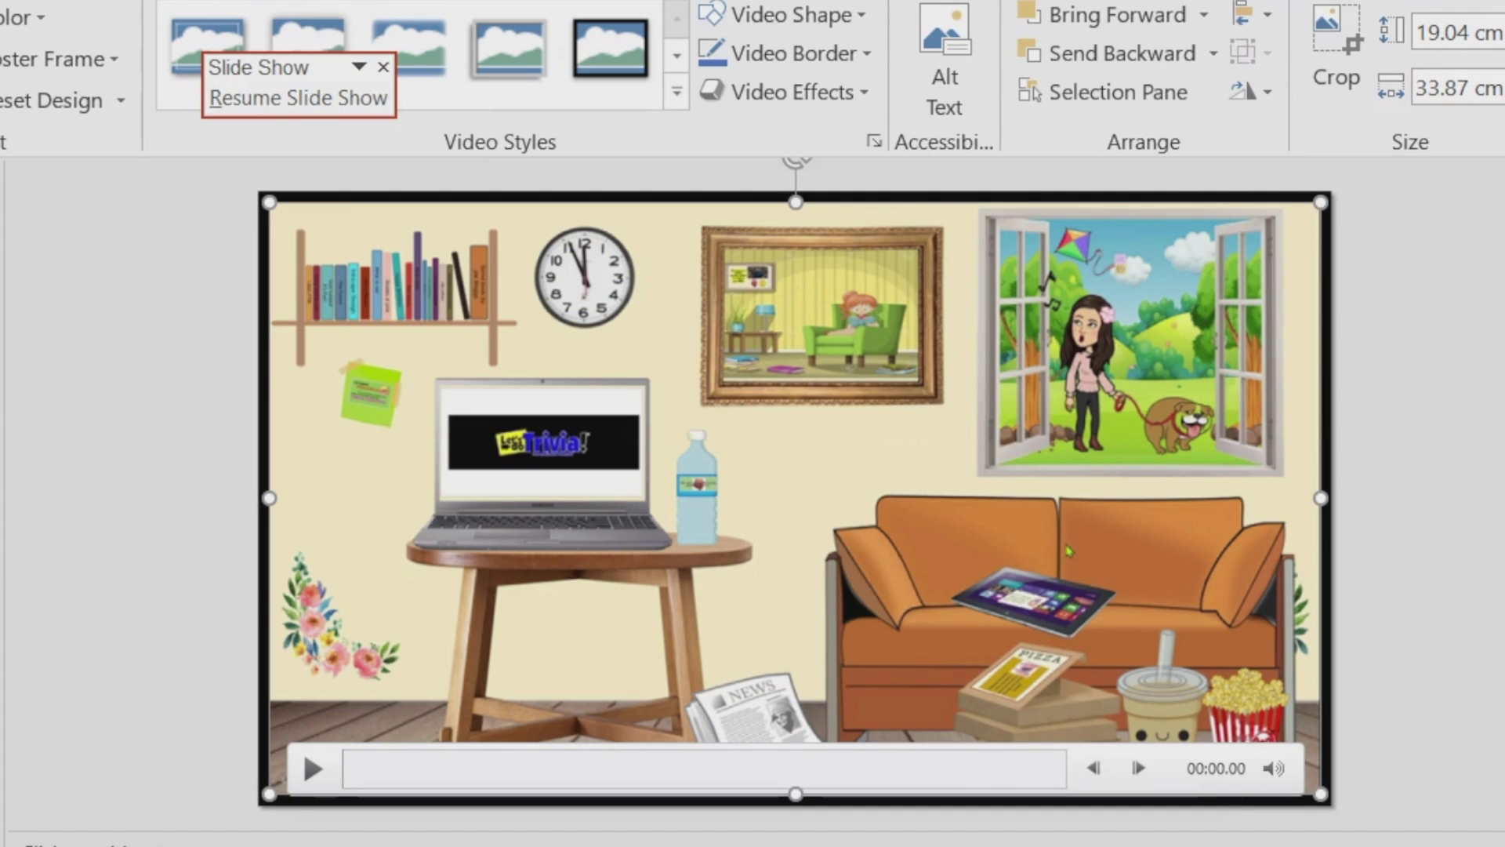
- Save the recording as an MP4 media file named "Circulatory System Video" in the Documents folder and open the saved file
right_click(981, 425)
right_click(646, 427)
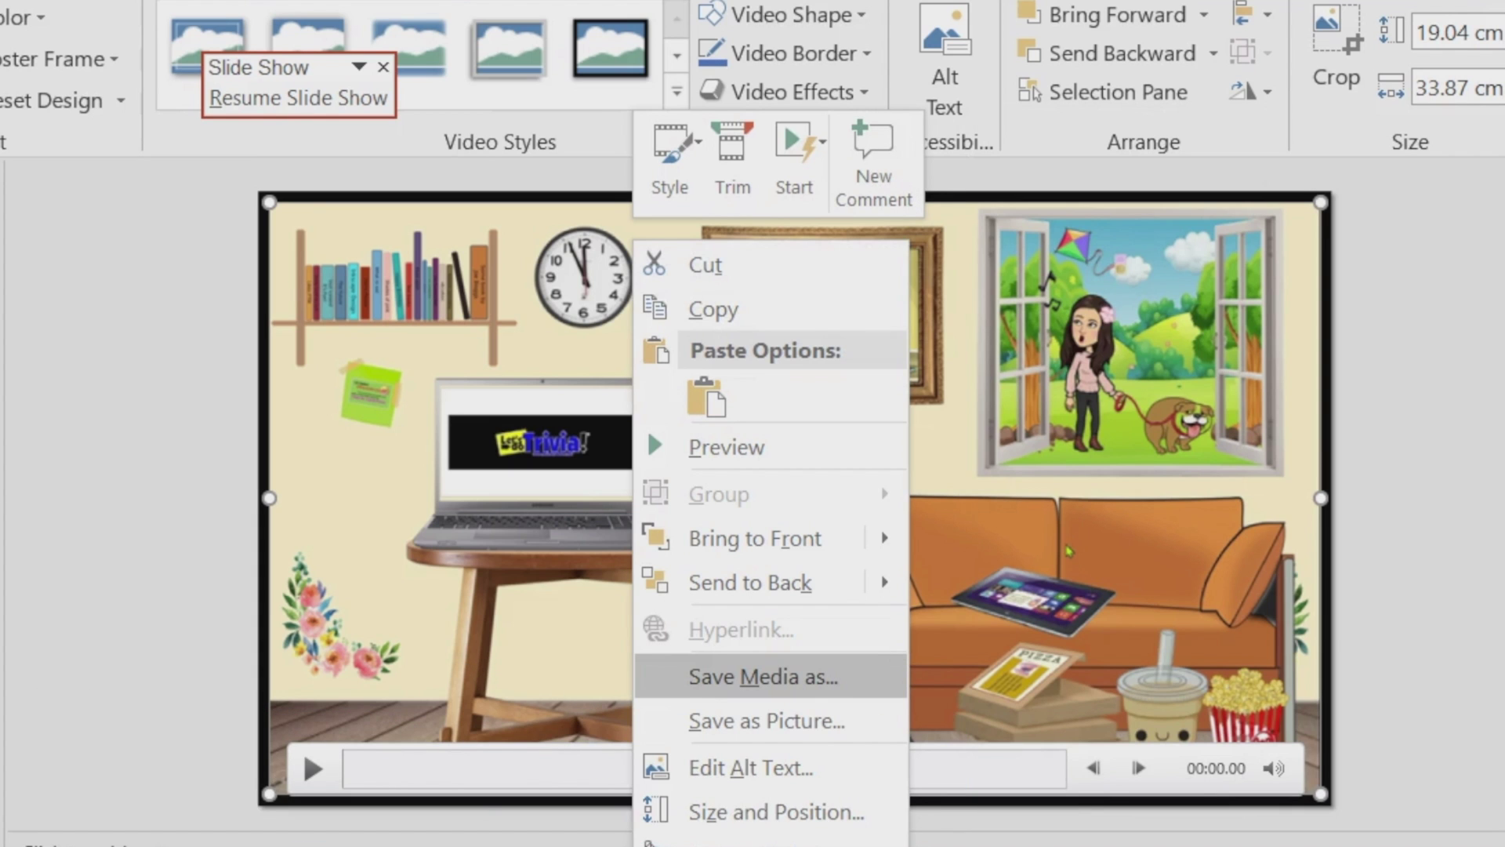
left_click(752, 675)
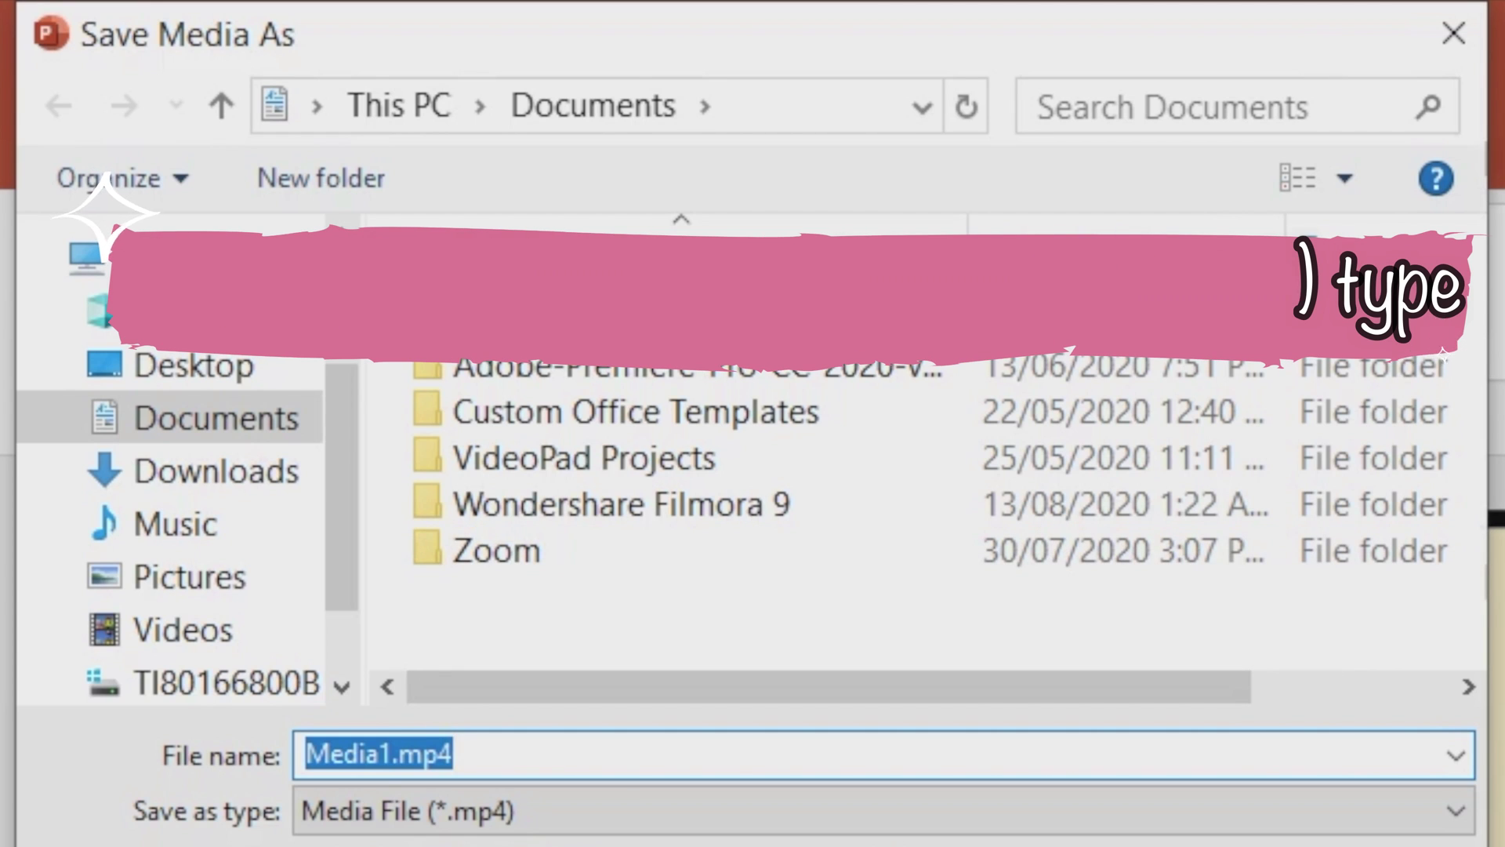
type("Cir")
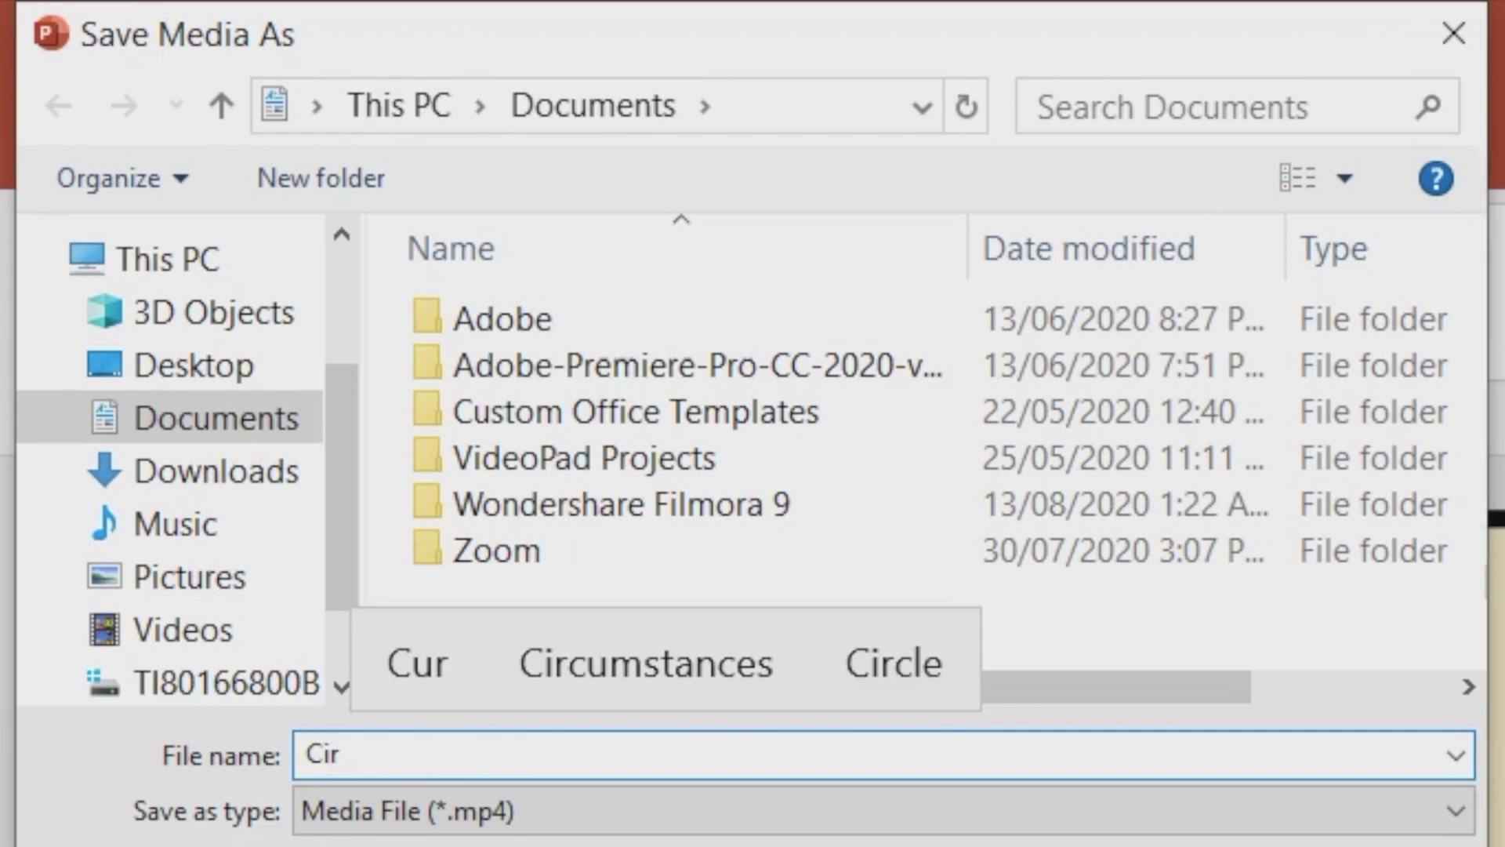
type("culat")
left_click(885, 809)
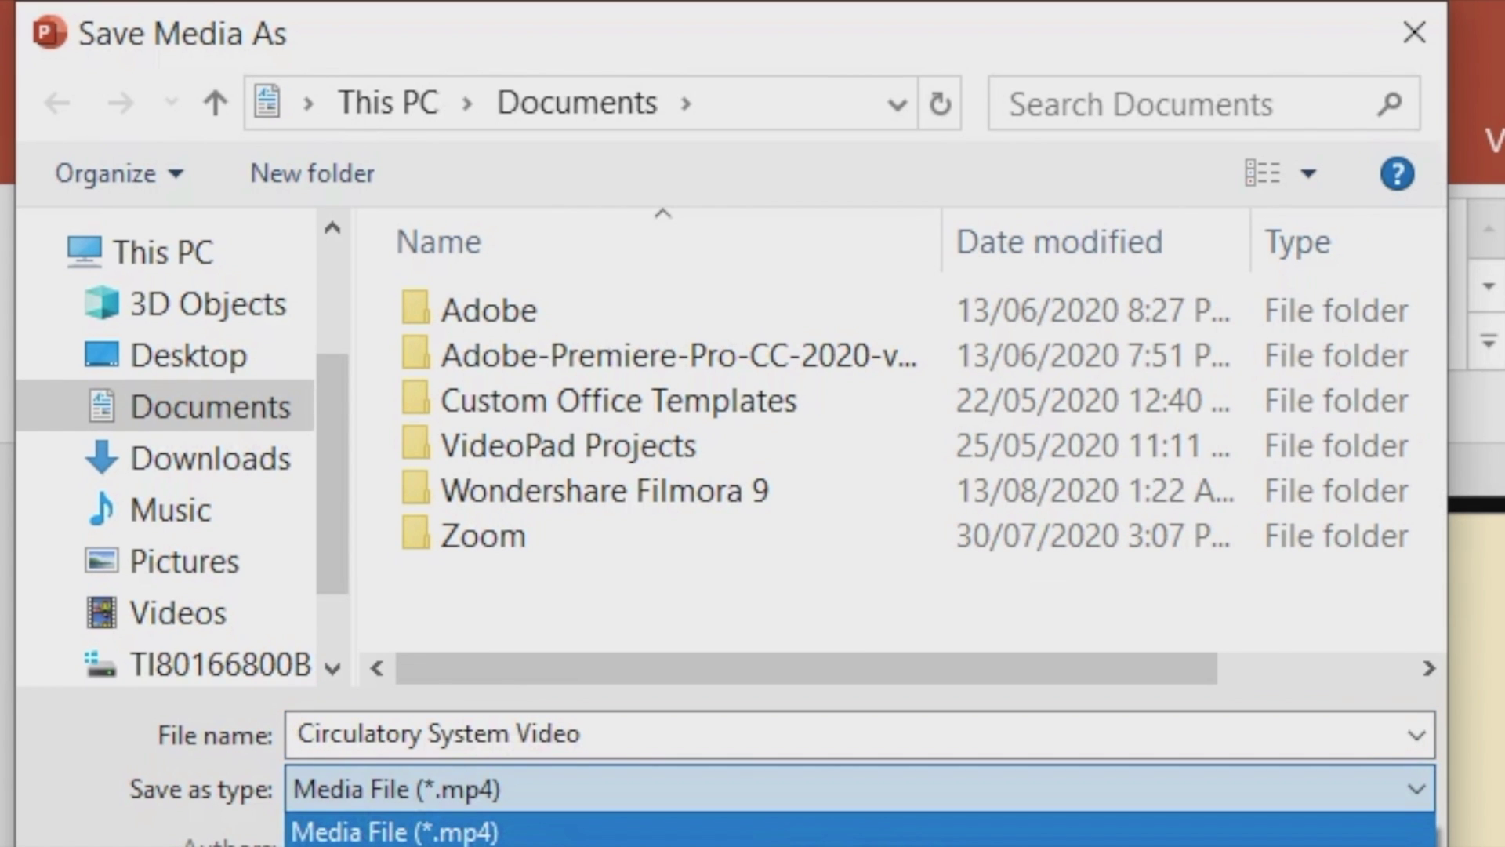
key("Return")
key("Return")
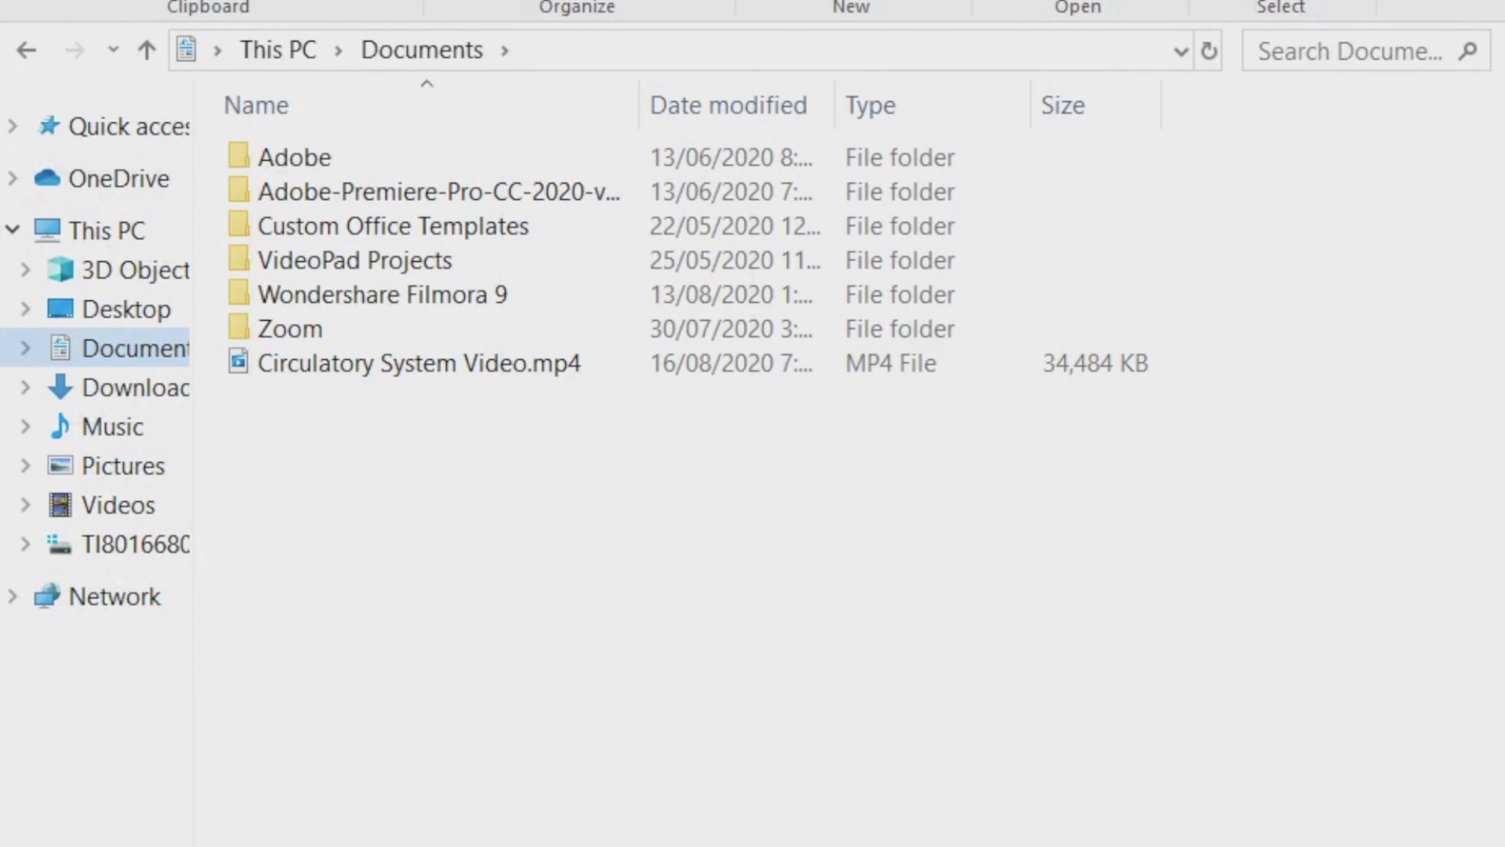
double_click(362, 363)
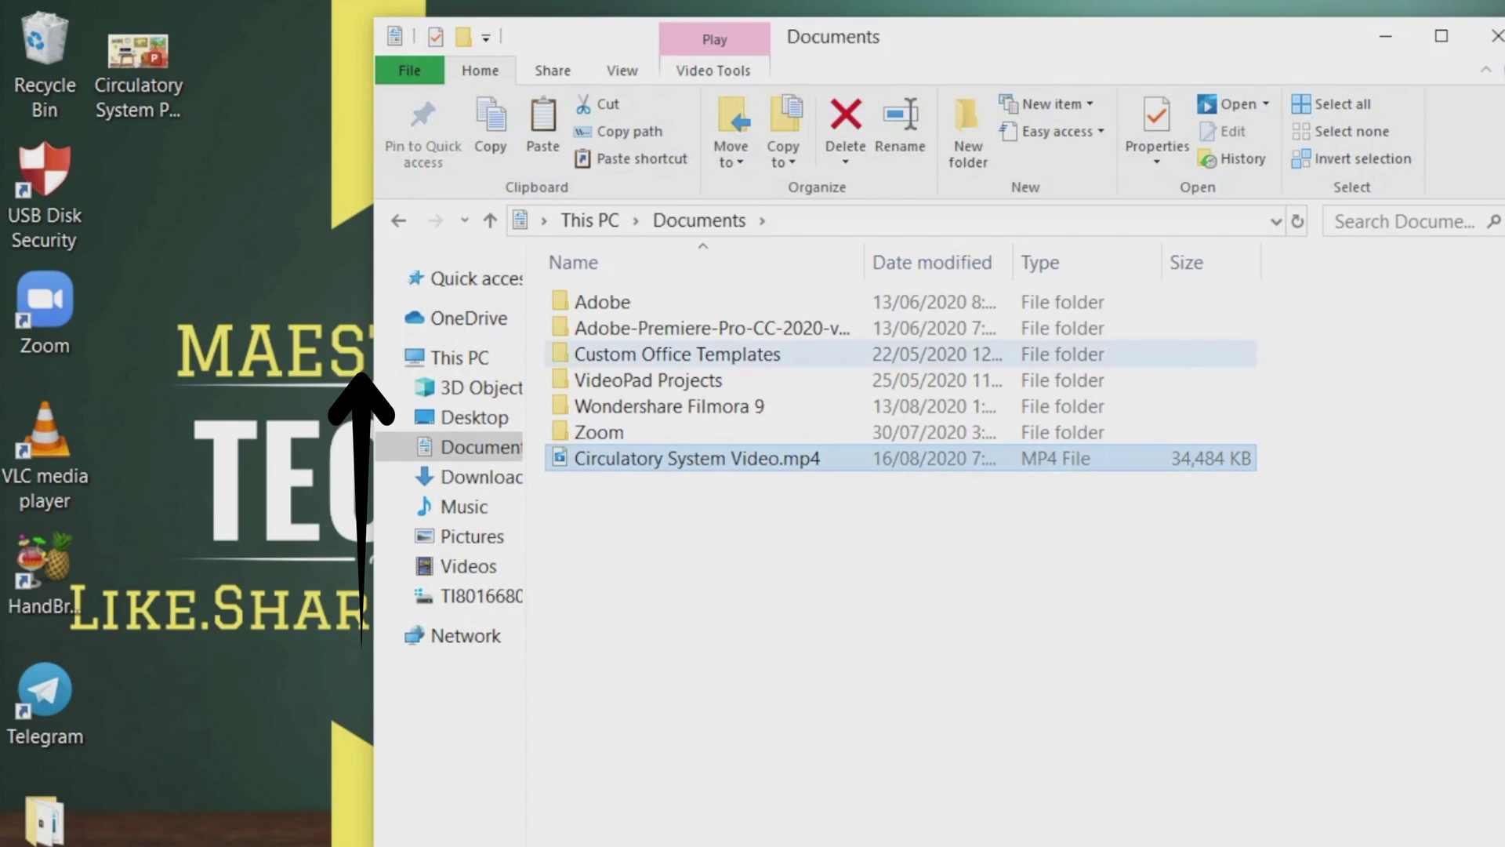